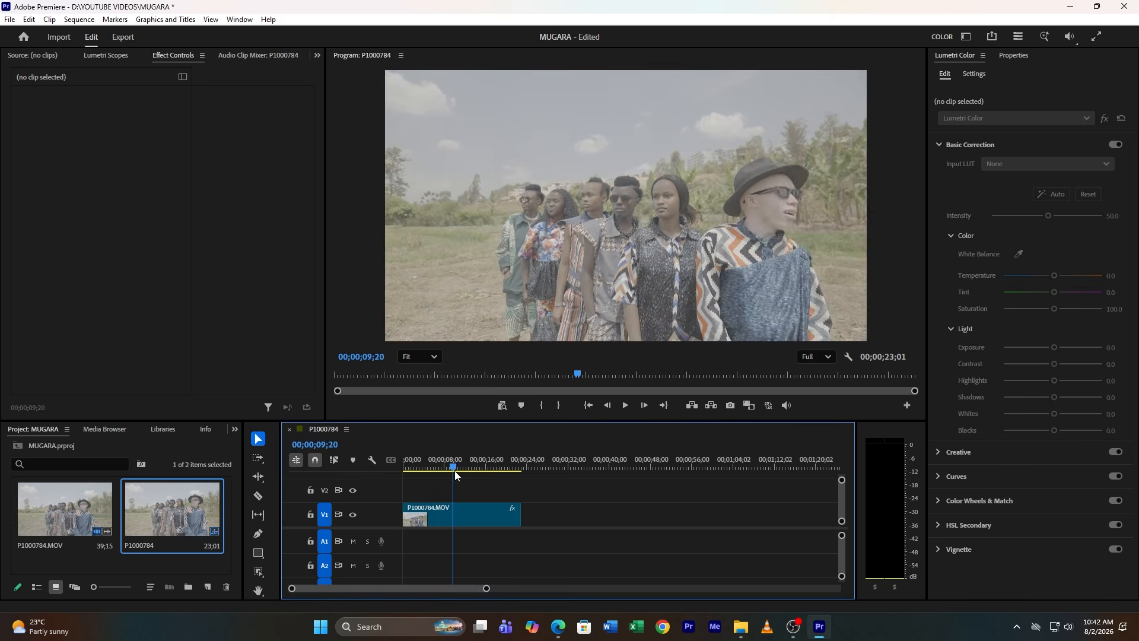
# Apply the U-PANASONIC-V-LOG-V2-LTR LUT from the Panasonic V-Log to Rec.709 folder as the clip's Input LUT
pyautogui.click(471, 514)
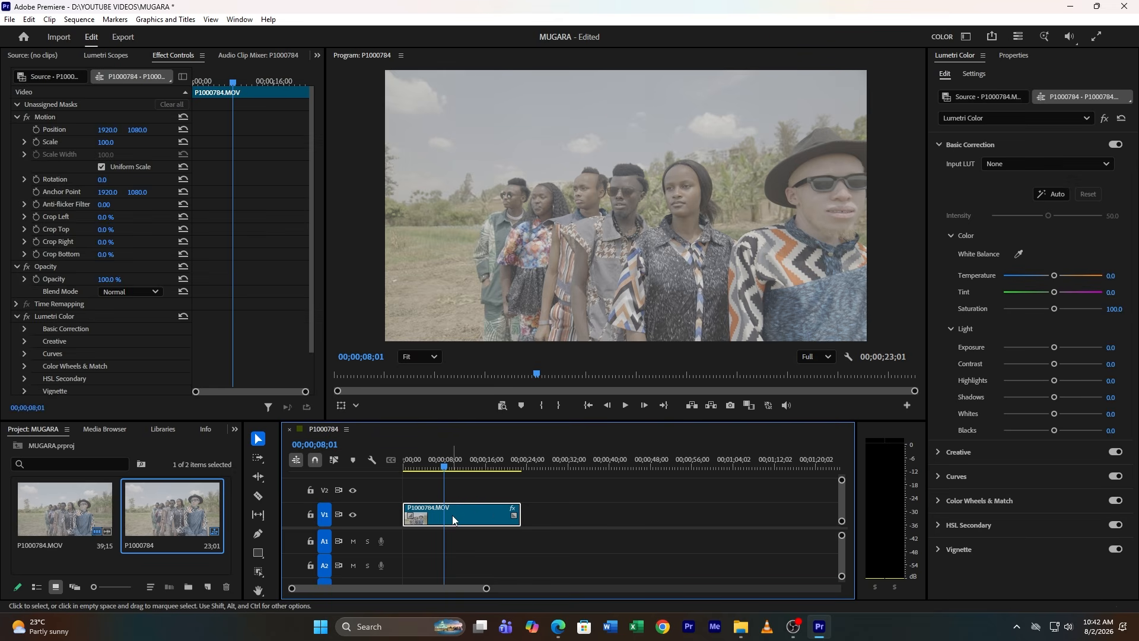
pyautogui.click(965, 144)
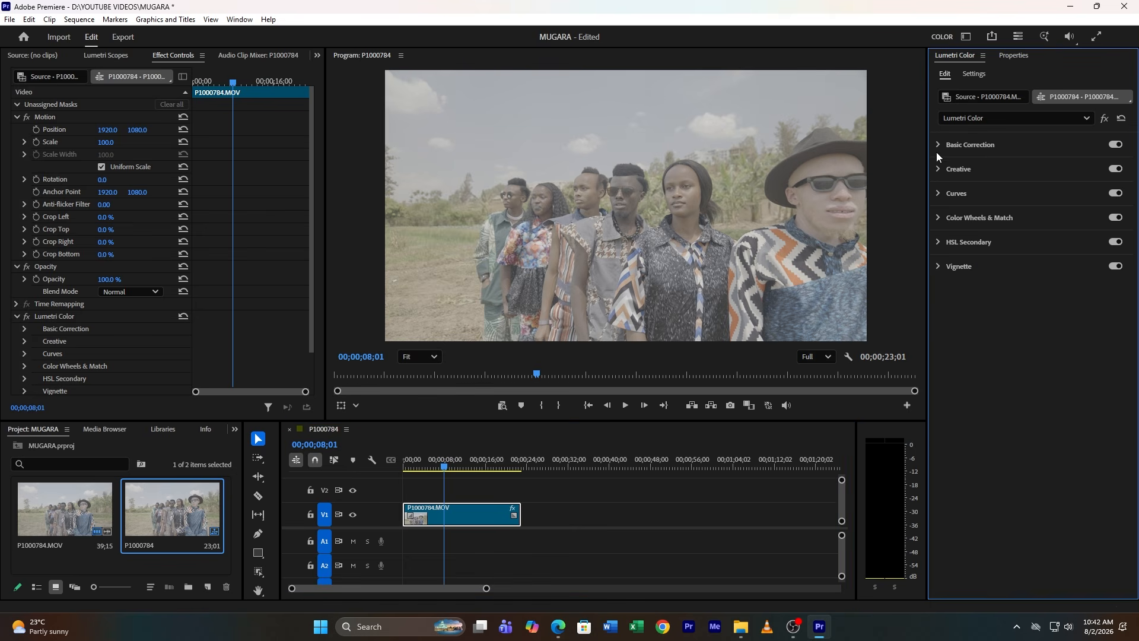
pyautogui.click(987, 148)
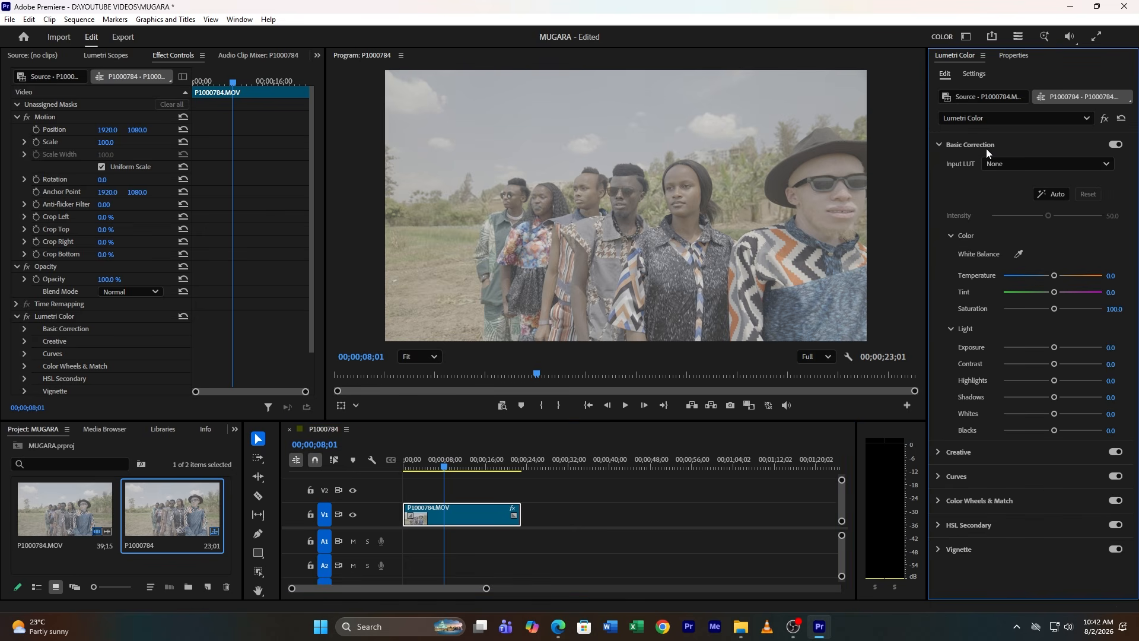
pyautogui.click(1021, 164)
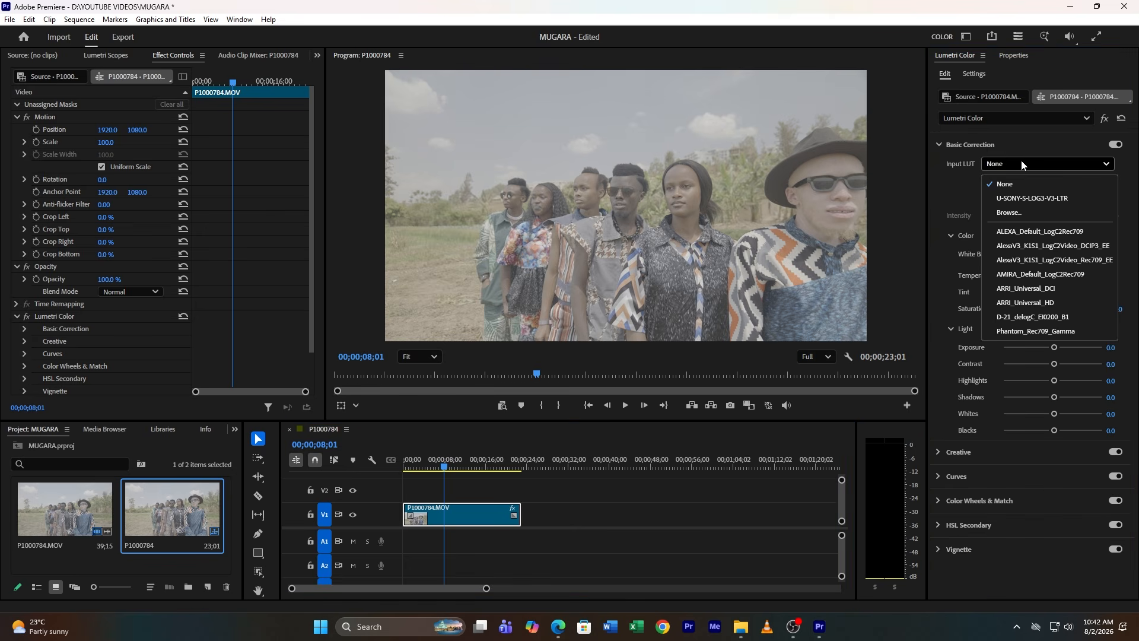
pyautogui.click(1019, 213)
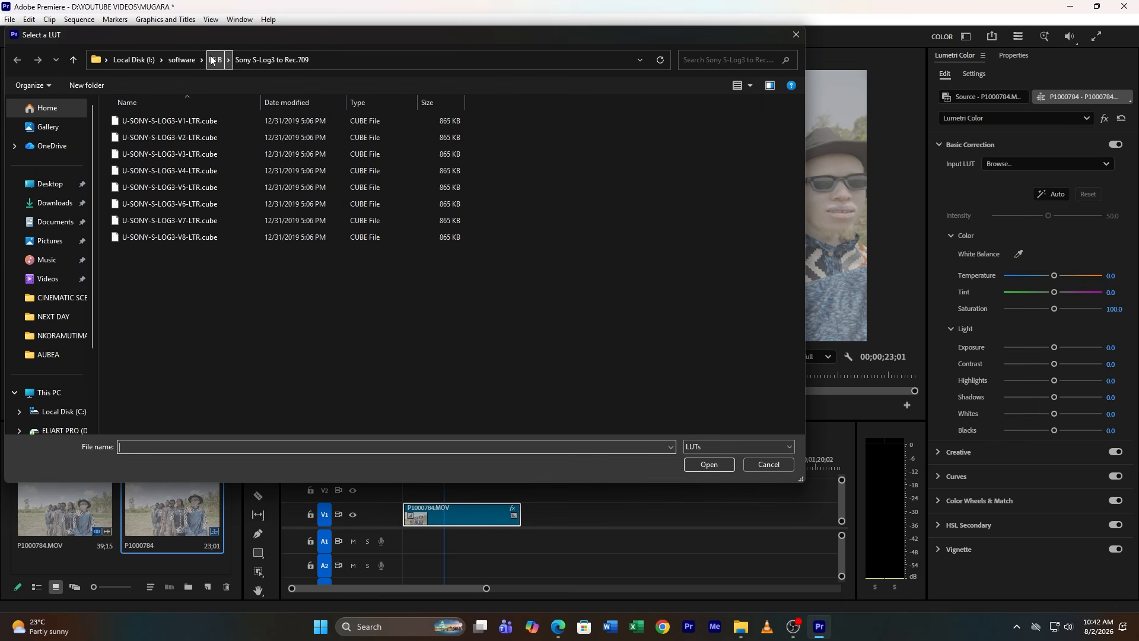
pyautogui.click(215, 60)
pyautogui.click(727, 61)
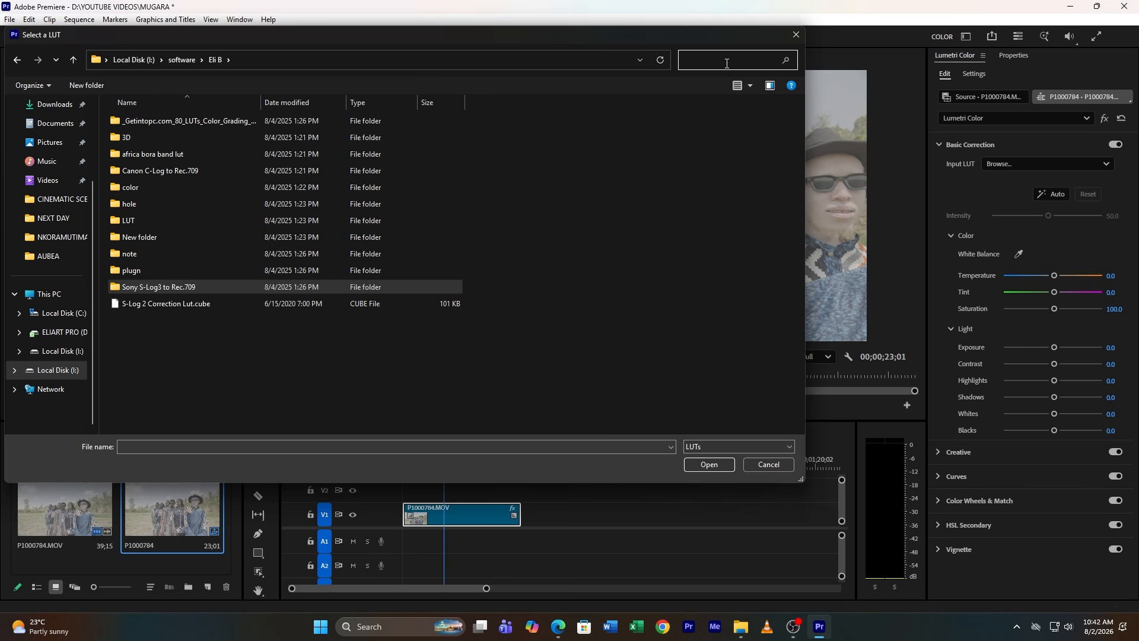
pyautogui.write('PANA')
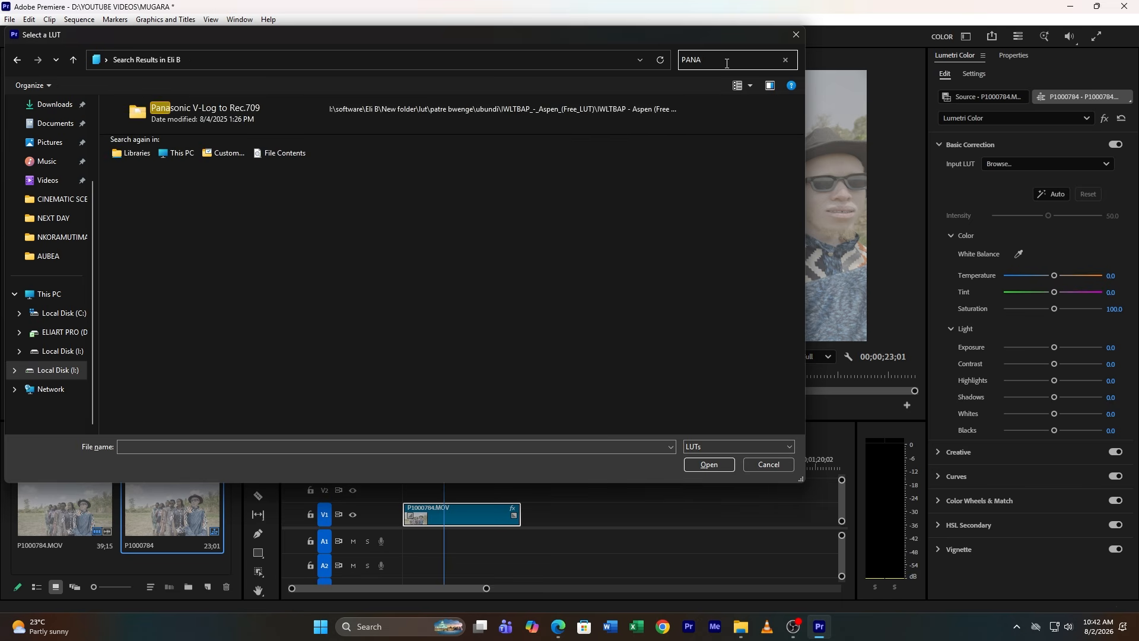
pyautogui.doubleClick(254, 108)
pyautogui.doubleClick(244, 156)
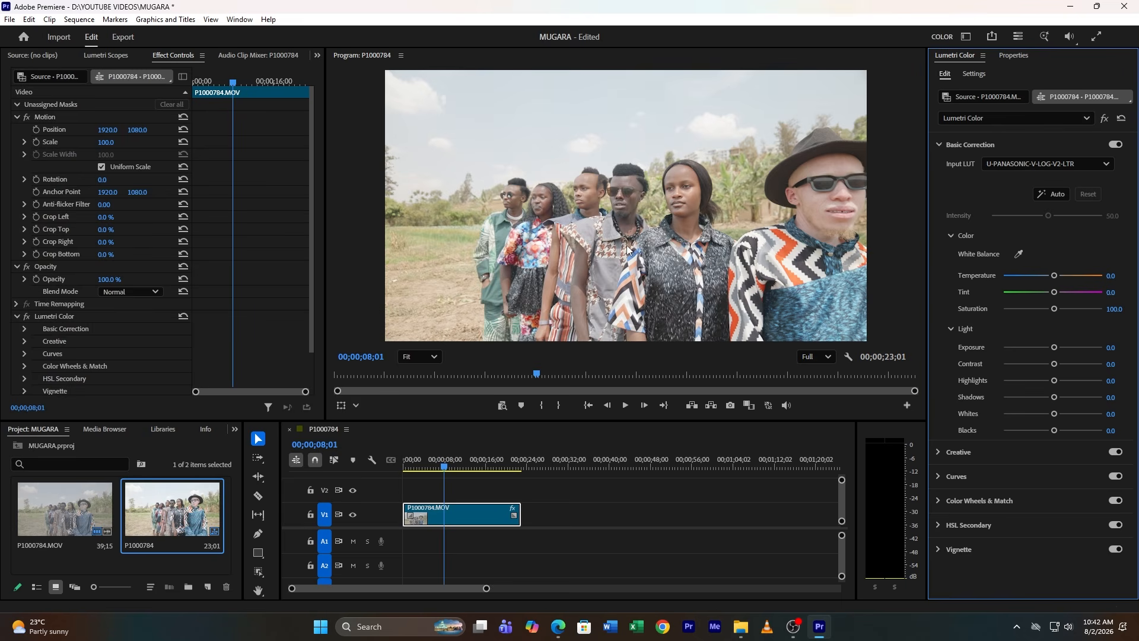
# Adjust the clip's Light settings: contrast 81, highlights -33.3 and blacks about -52.4
pyautogui.moveTo(454, 459)
pyautogui.mouseDown()
pyautogui.moveTo(435, 453)
pyautogui.moveTo(446, 454)
pyautogui.mouseUp()
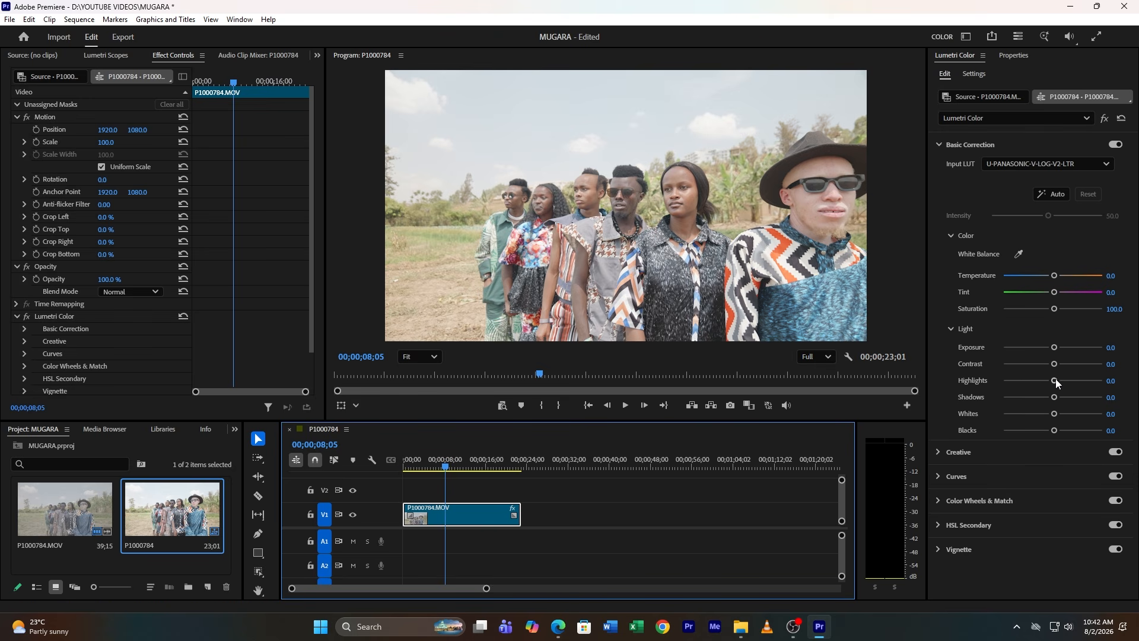
pyautogui.moveTo(1056, 380)
pyautogui.mouseDown()
pyautogui.moveTo(1042, 380)
pyautogui.moveTo(1096, 367)
pyautogui.moveTo(1038, 380)
pyautogui.mouseUp()
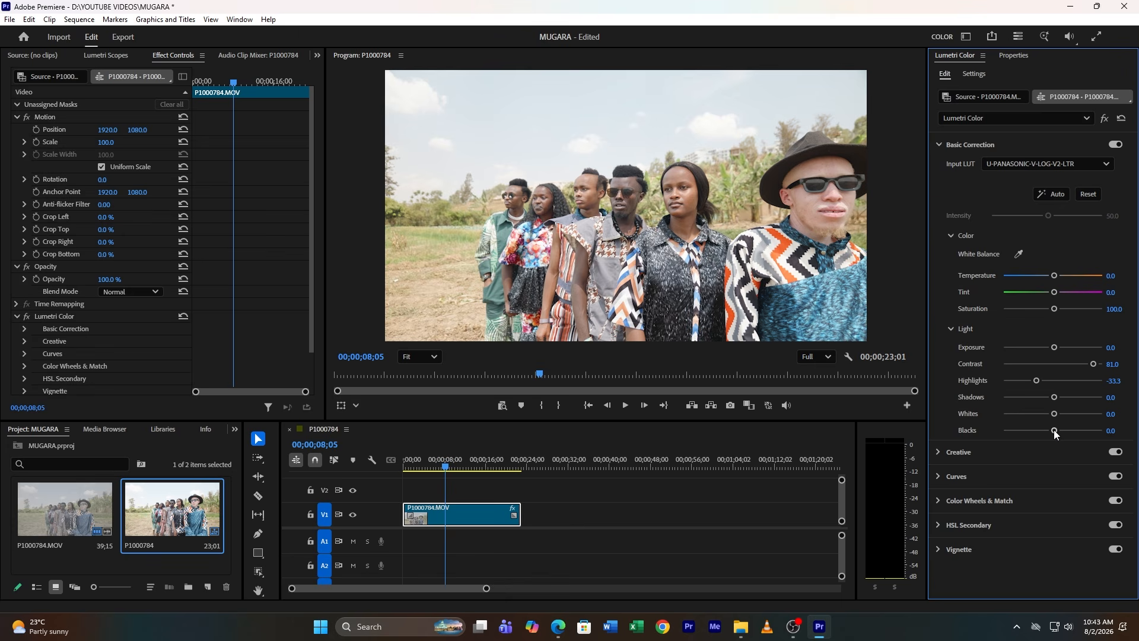
pyautogui.moveTo(1054, 429); pyautogui.dragTo(1027, 429)
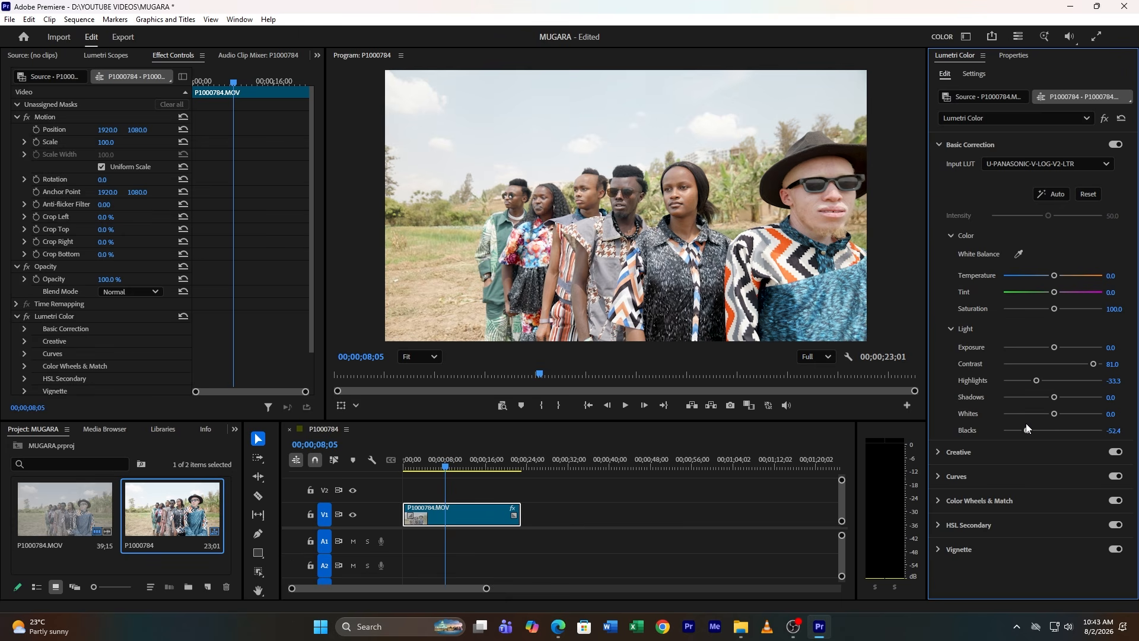
# Create a new 3840×2160 adjustment layer and place it on V2 above the clip
pyautogui.click(453, 466)
pyautogui.moveTo(454, 462)
pyautogui.mouseDown()
pyautogui.moveTo(475, 458)
pyautogui.moveTo(438, 460)
pyautogui.mouseUp()
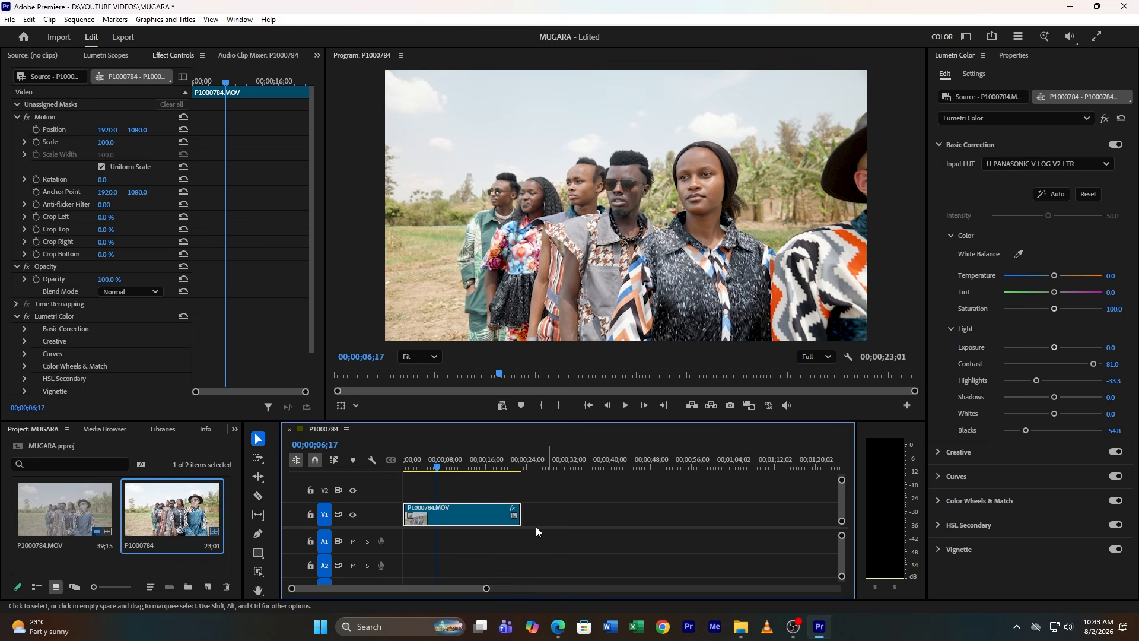
pyautogui.click(208, 587)
pyautogui.click(268, 496)
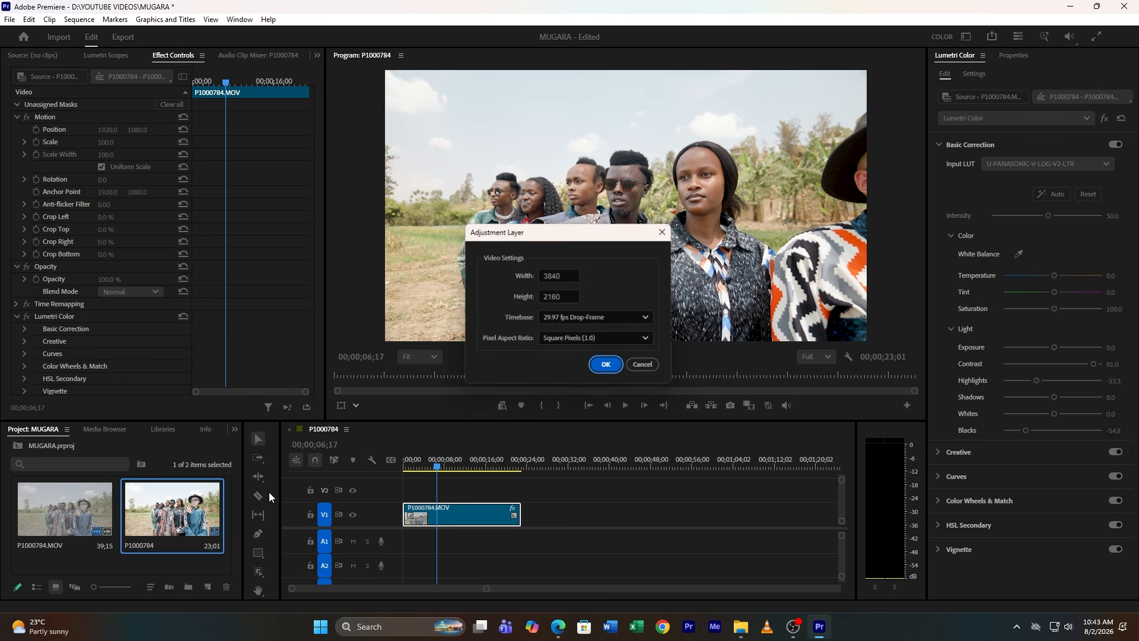
pyautogui.click(599, 367)
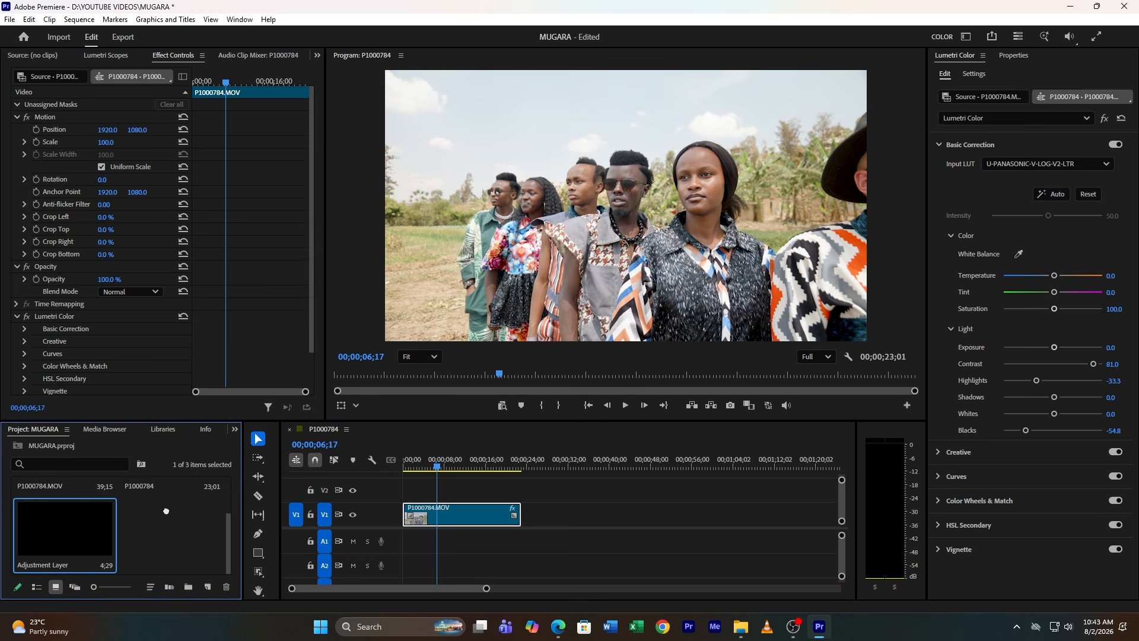
pyautogui.moveTo(65, 531); pyautogui.dragTo(520, 490)
pyautogui.click(463, 496)
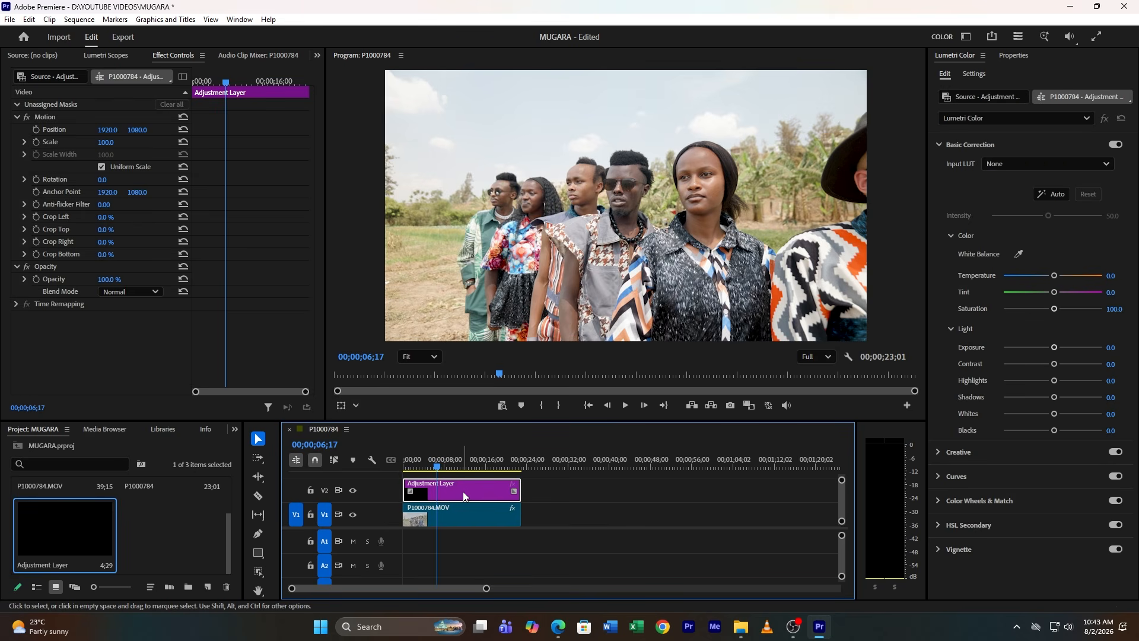
# Shape a gentle S-curve in the adjustment layer's RGB Curves with points on midtones, shadows and highlights
pyautogui.click(463, 460)
pyautogui.moveTo(463, 459); pyautogui.dragTo(468, 460)
pyautogui.click(984, 142)
pyautogui.click(984, 142)
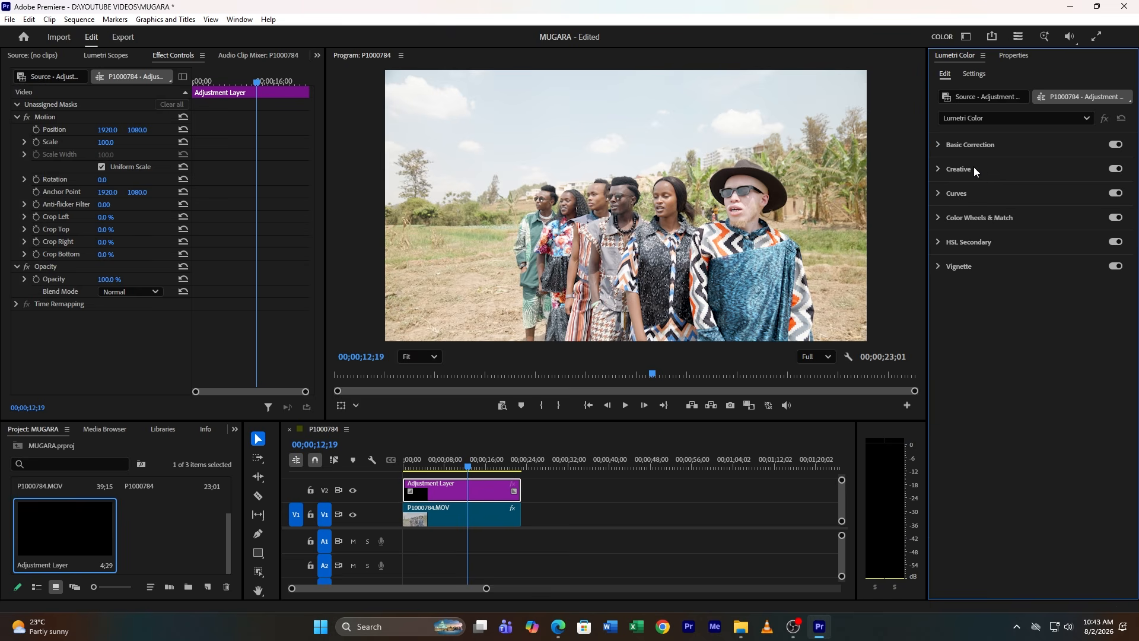
pyautogui.click(958, 194)
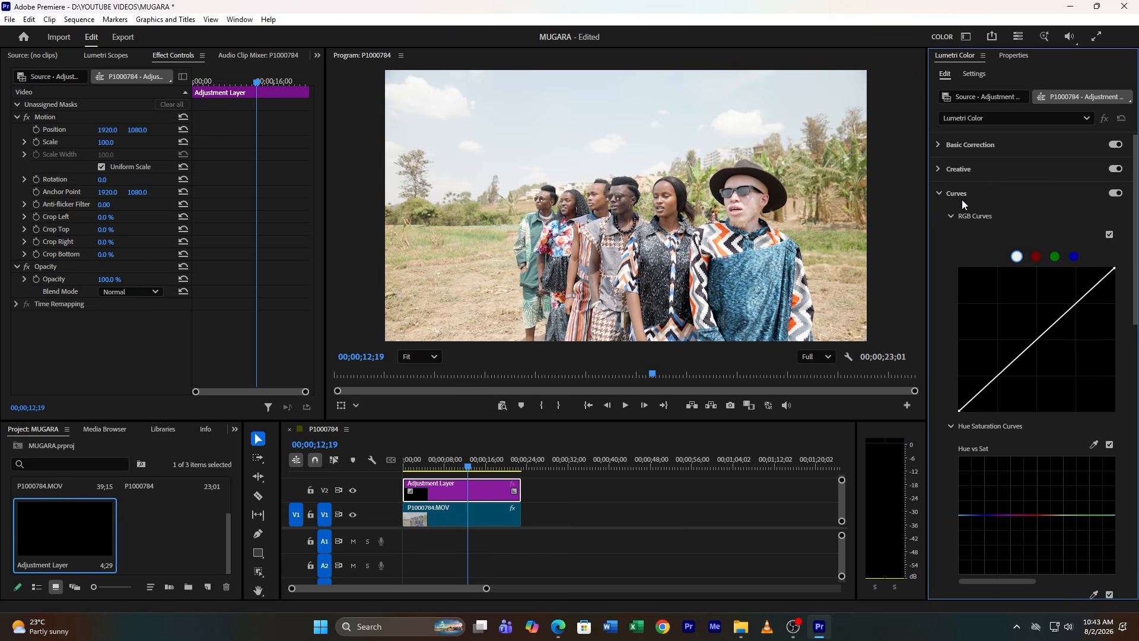
pyautogui.click(1036, 341)
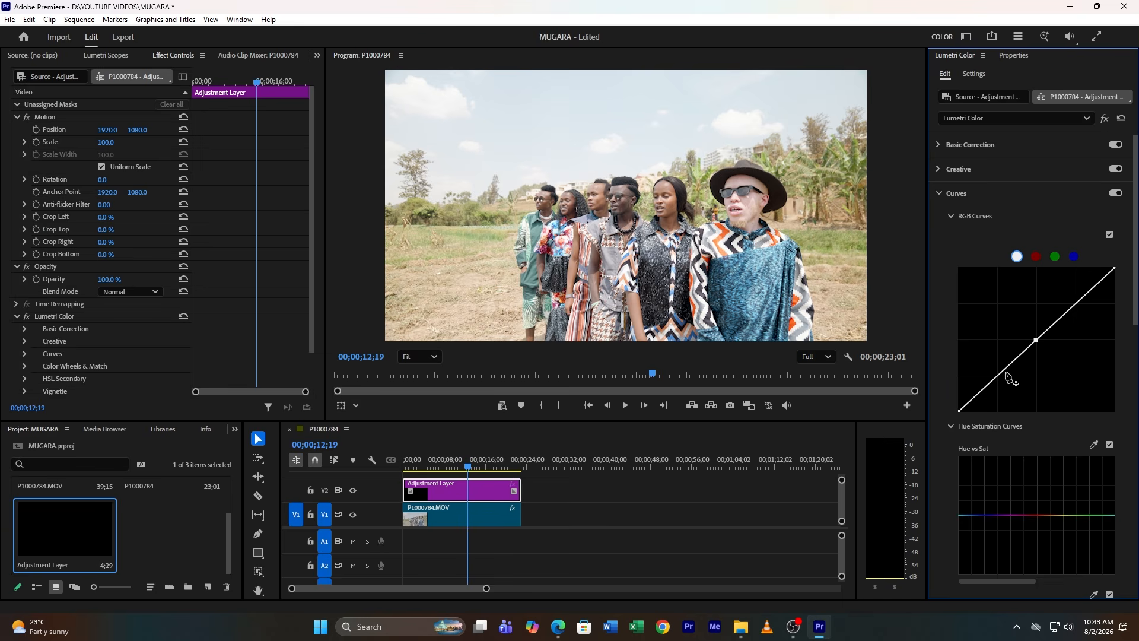
pyautogui.moveTo(1003, 370); pyautogui.dragTo(1000, 380)
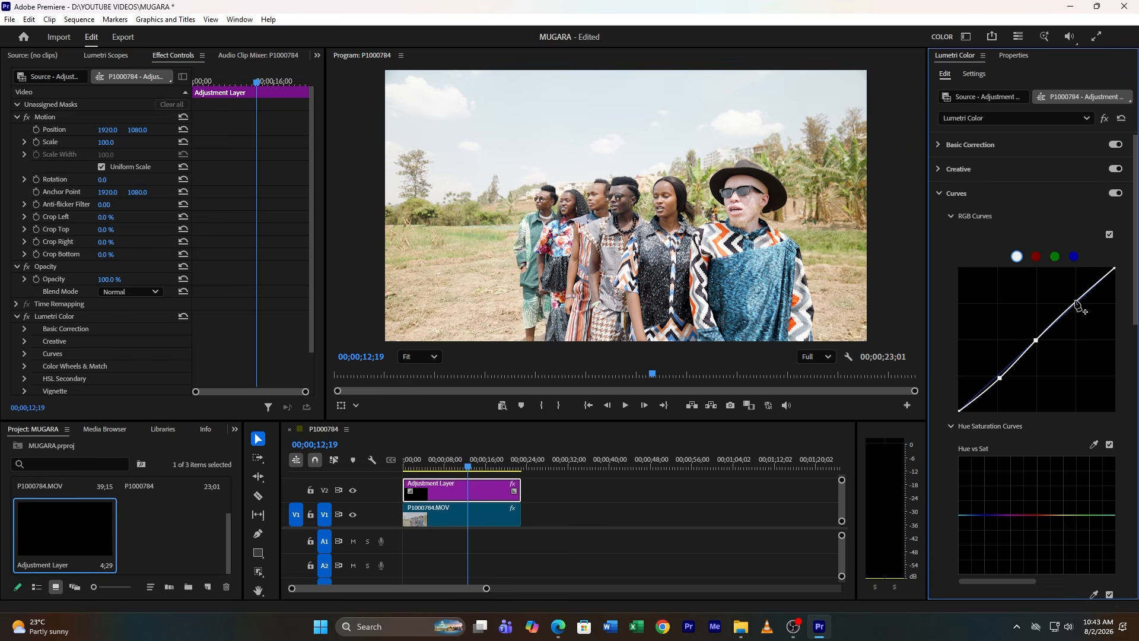
pyautogui.moveTo(1076, 302); pyautogui.dragTo(1078, 304)
# Set the adjustment layer's exposure to -0.1 and saturation to about 142.9
pyautogui.click(978, 144)
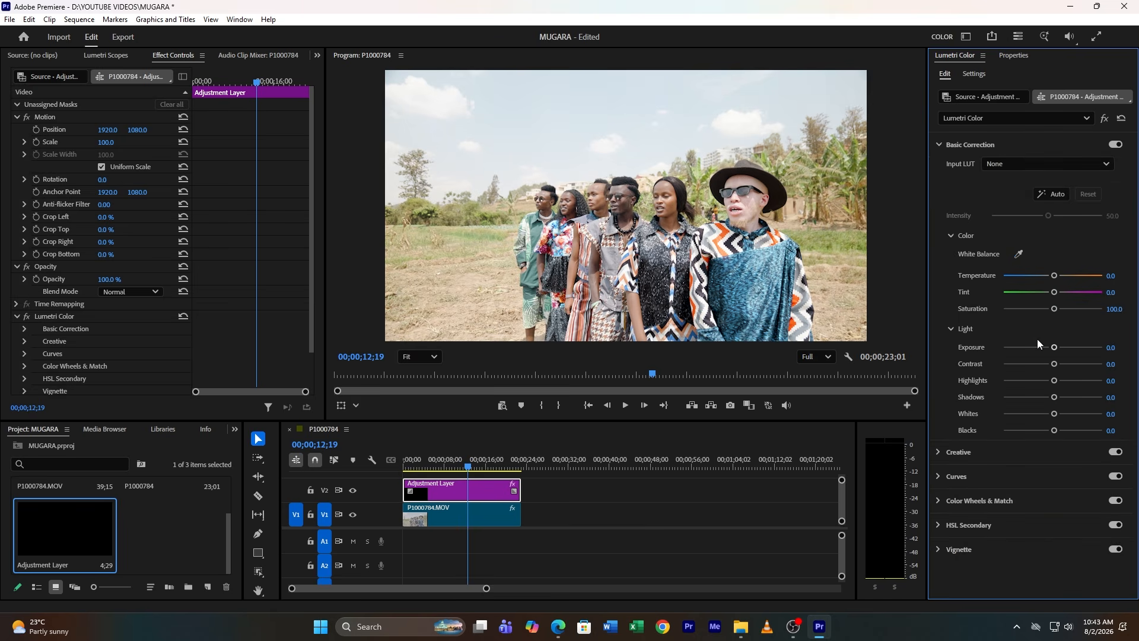
pyautogui.moveTo(1051, 349); pyautogui.dragTo(1052, 349)
pyautogui.moveTo(468, 468)
pyautogui.mouseDown()
pyautogui.moveTo(431, 469)
pyautogui.moveTo(452, 469)
pyautogui.mouseUp()
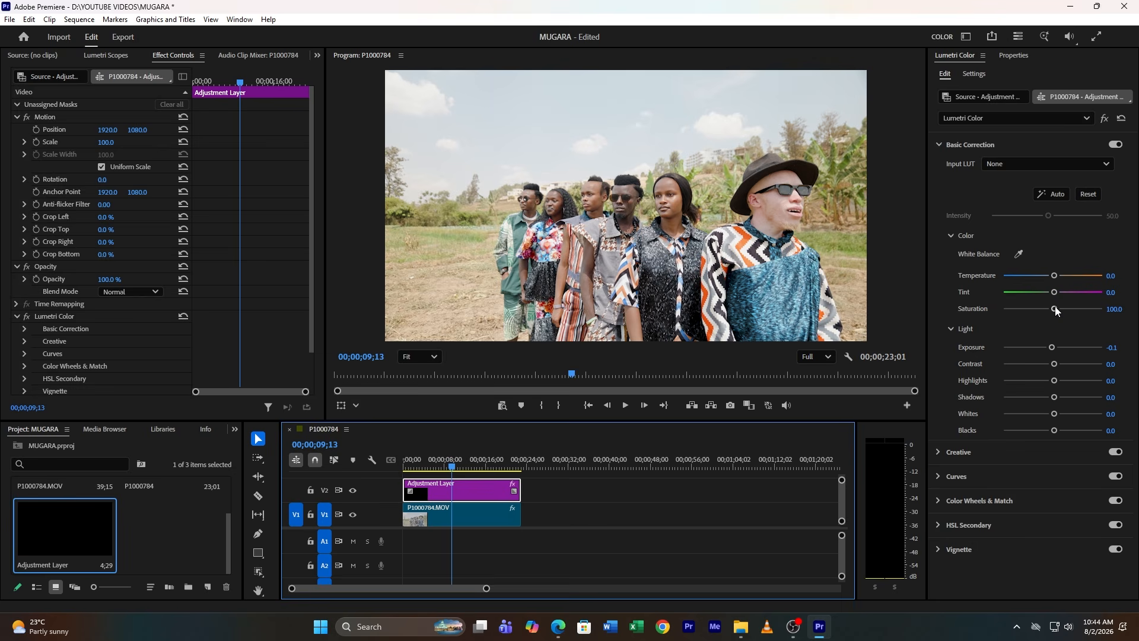
pyautogui.moveTo(1056, 307); pyautogui.dragTo(1074, 316)
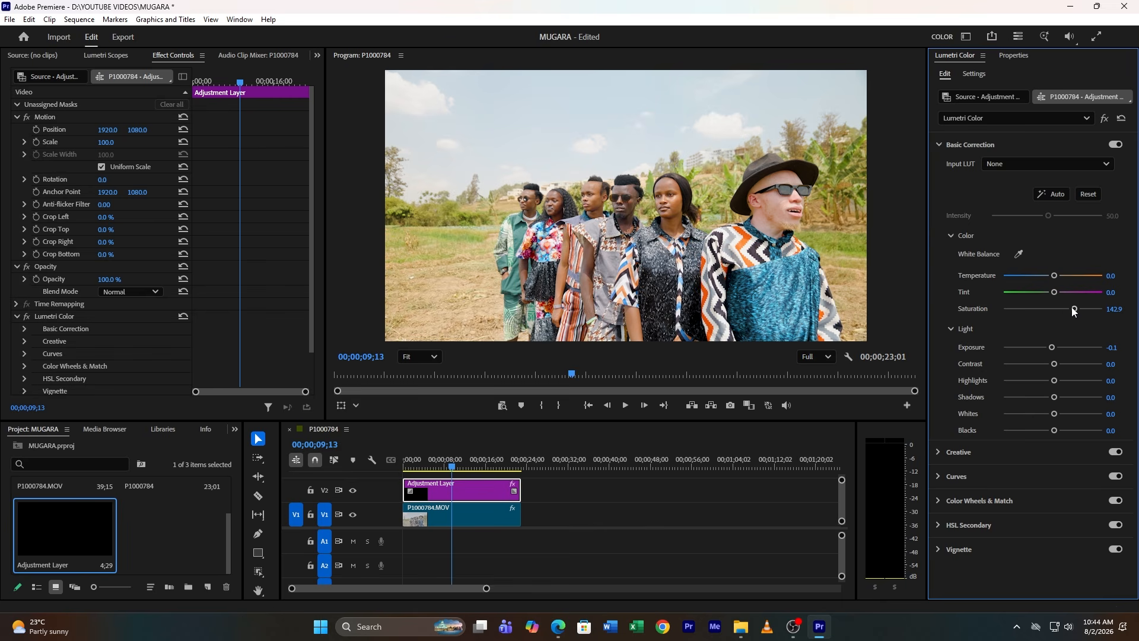
pyautogui.doubleClick(1064, 304)
# Open the Creative section and raise Vibrance to 66.7
pyautogui.click(964, 142)
pyautogui.click(963, 165)
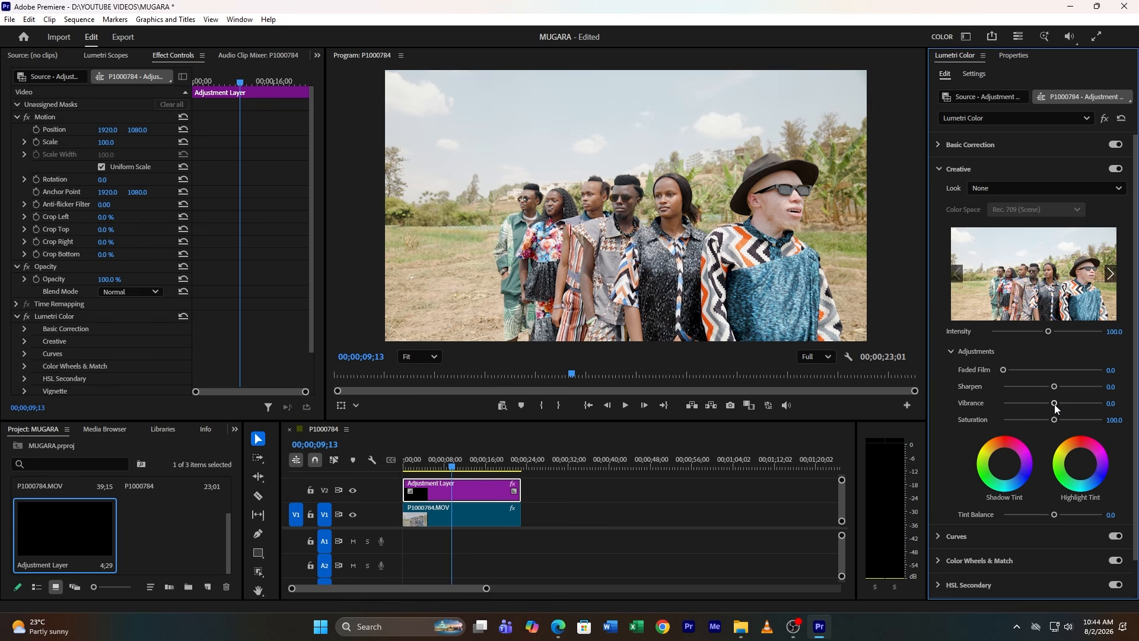
pyautogui.moveTo(1054, 404); pyautogui.dragTo(1087, 399)
pyautogui.moveTo(1088, 404); pyautogui.dragTo(1086, 404)
# Raise the Creative Sharpen value to 53.6, checking detail at 75% preview zoom
pyautogui.click(424, 358)
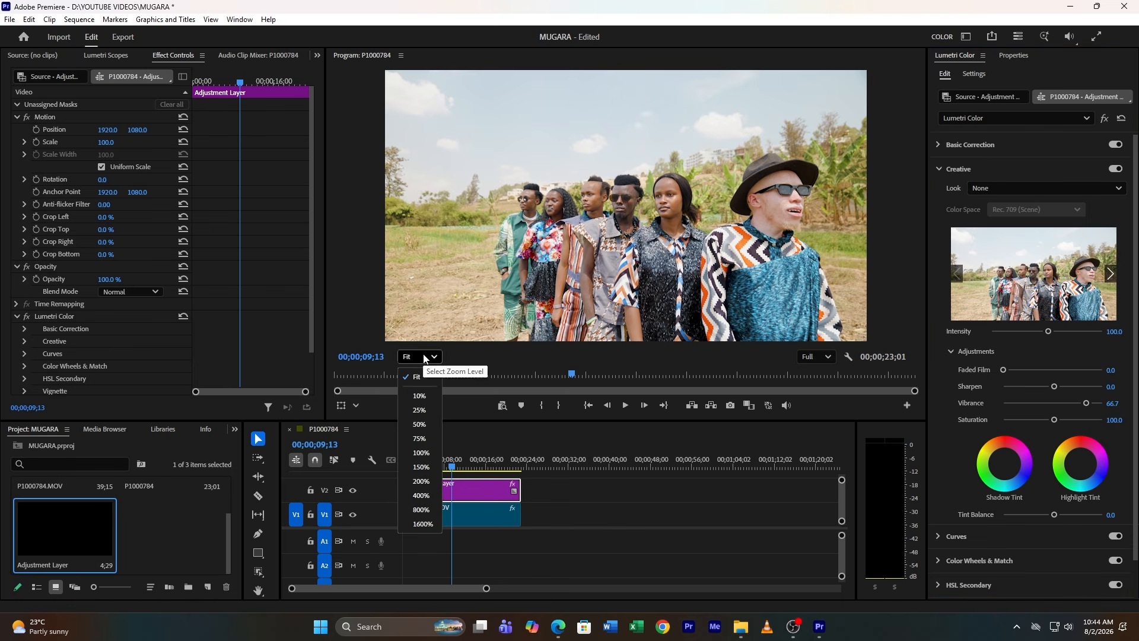
pyautogui.click(421, 439)
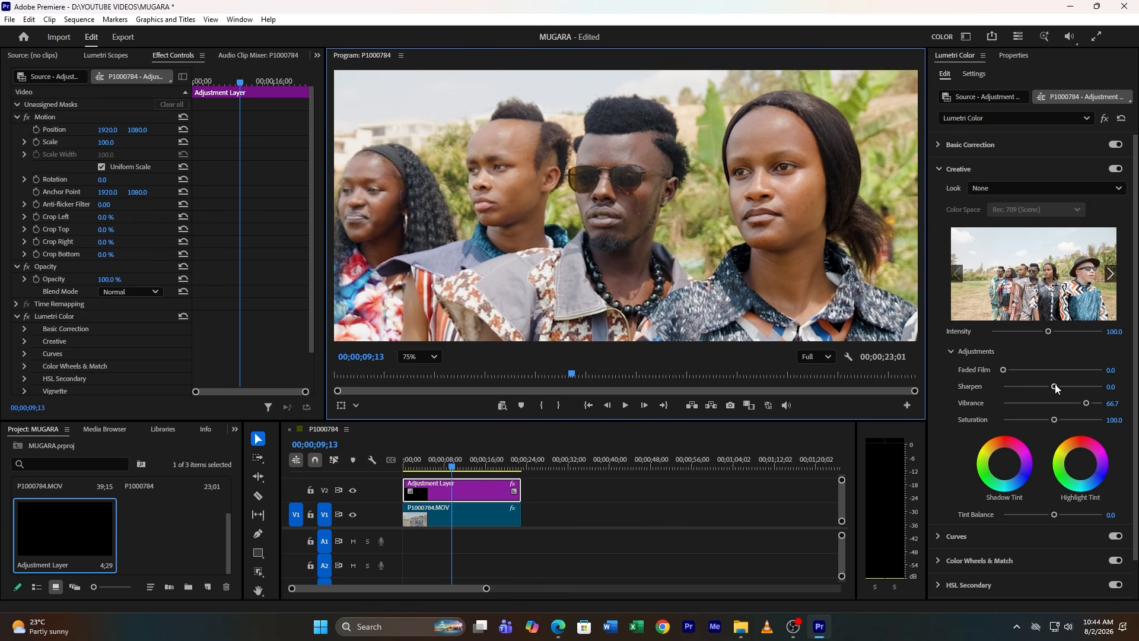
pyautogui.moveTo(1056, 387); pyautogui.dragTo(1088, 392)
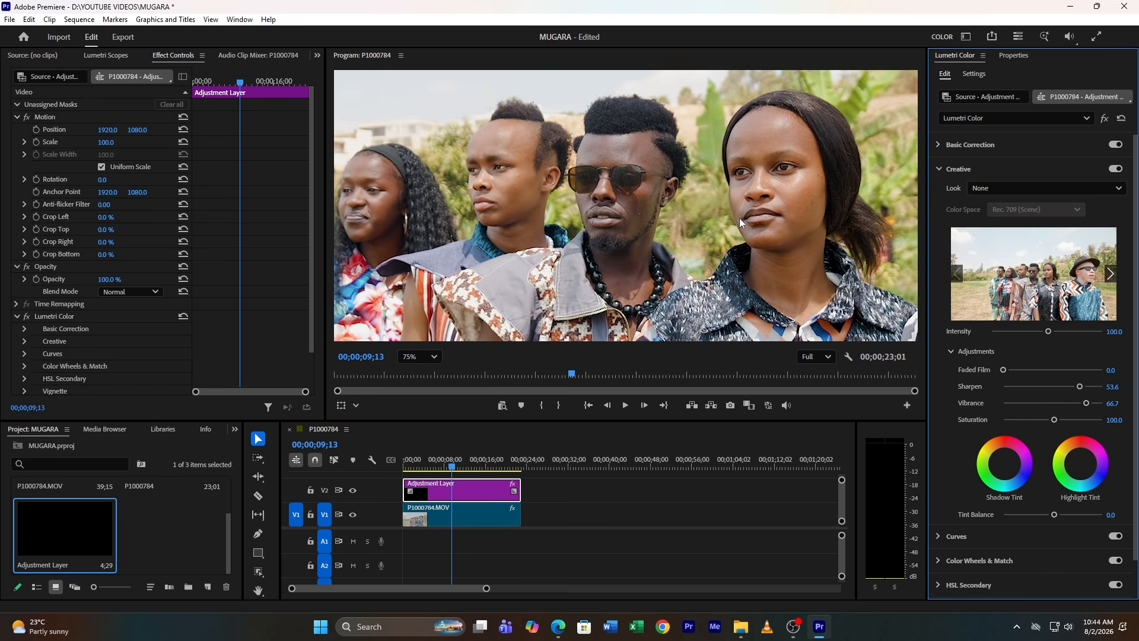
pyautogui.click(420, 357)
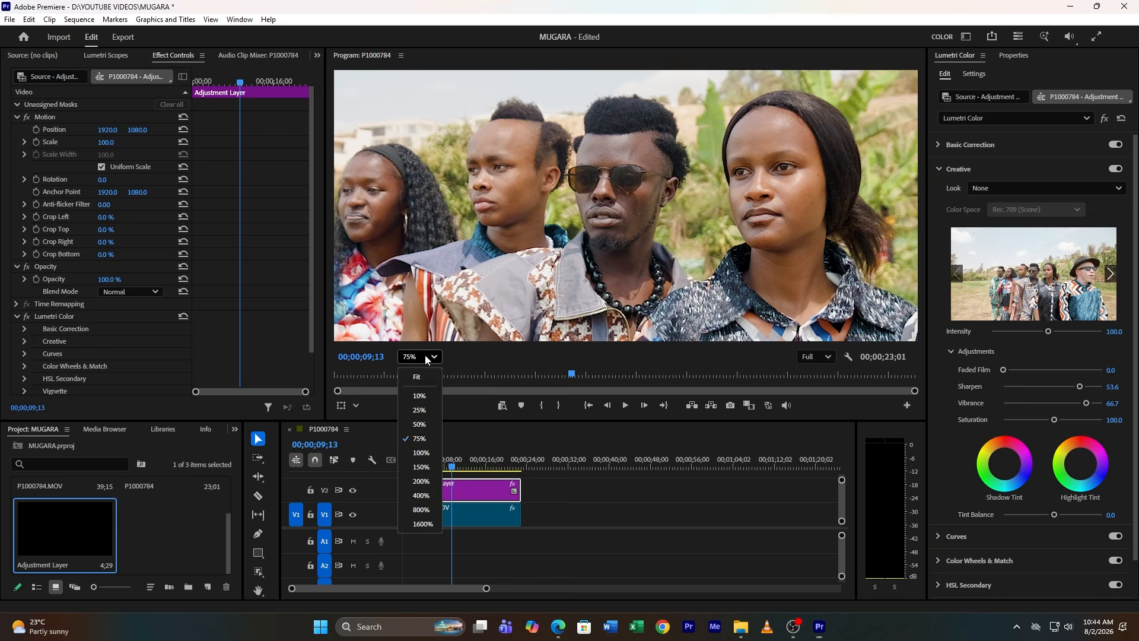
pyautogui.click(422, 376)
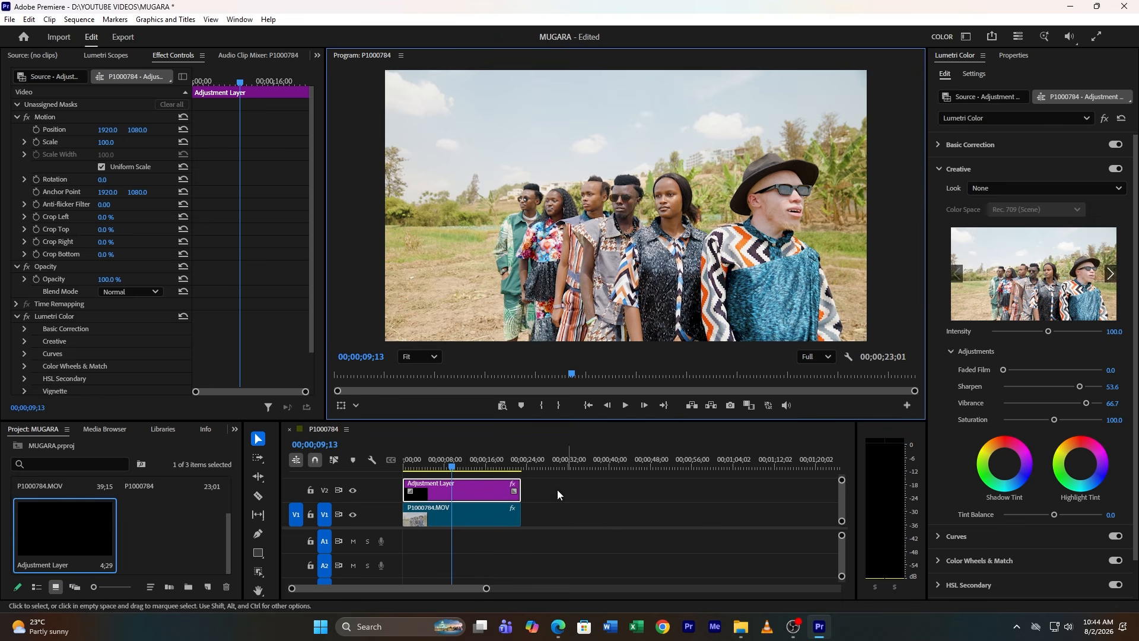
# Create another adjustment layer and place it on V3 above the first one
pyautogui.scroll(3, 391, 531)
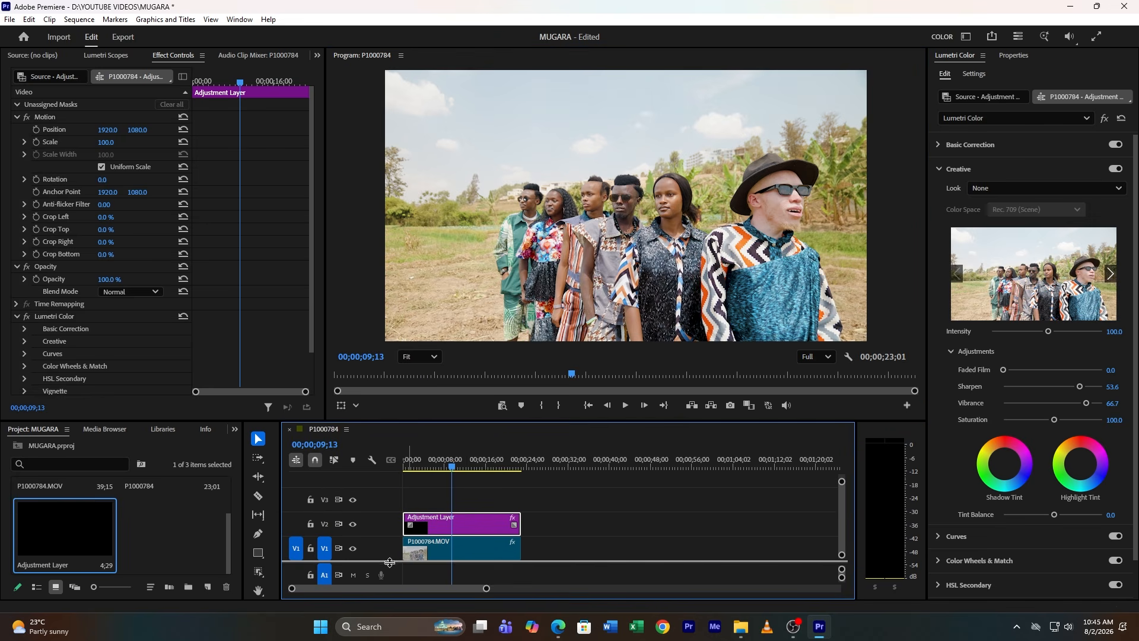
pyautogui.click(207, 587)
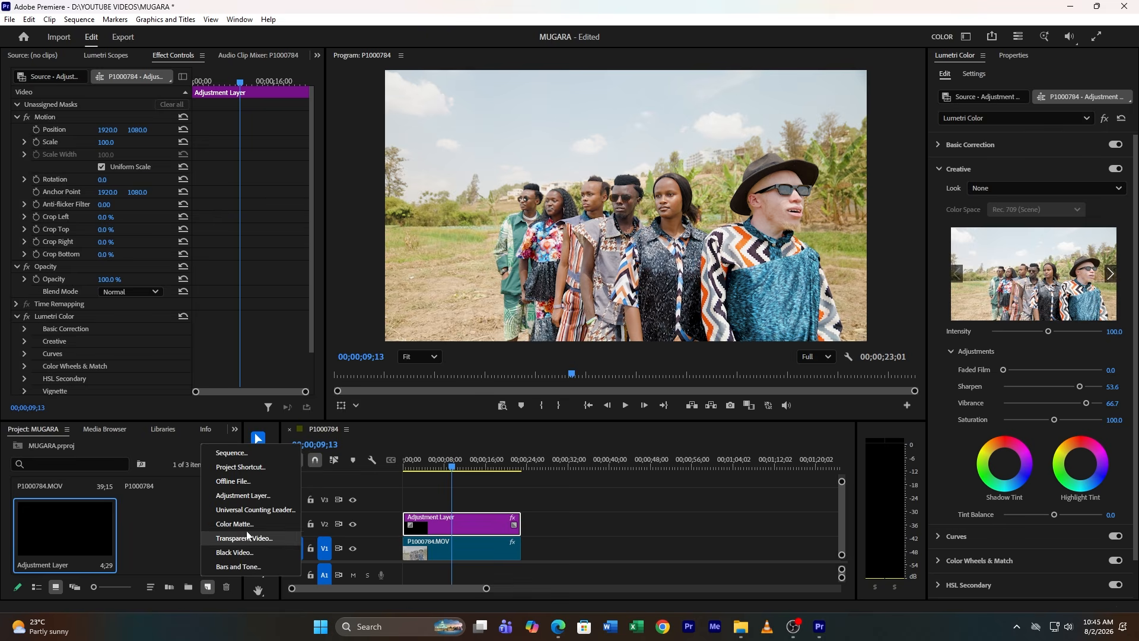
pyautogui.click(264, 498)
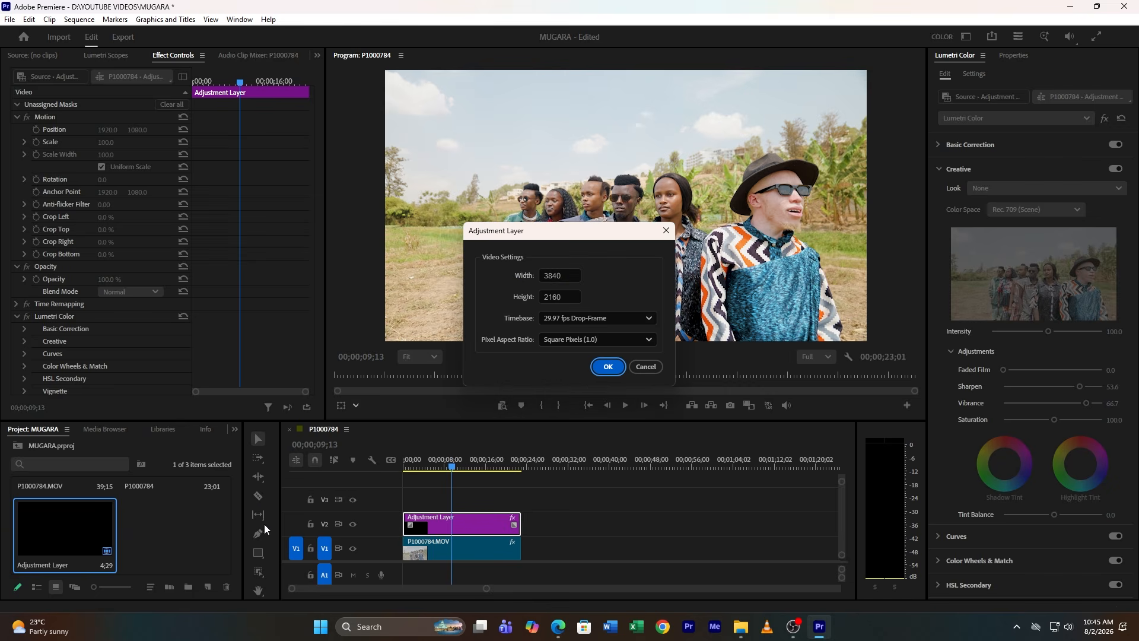
pyautogui.click(611, 369)
pyautogui.moveTo(163, 539); pyautogui.dragTo(521, 502)
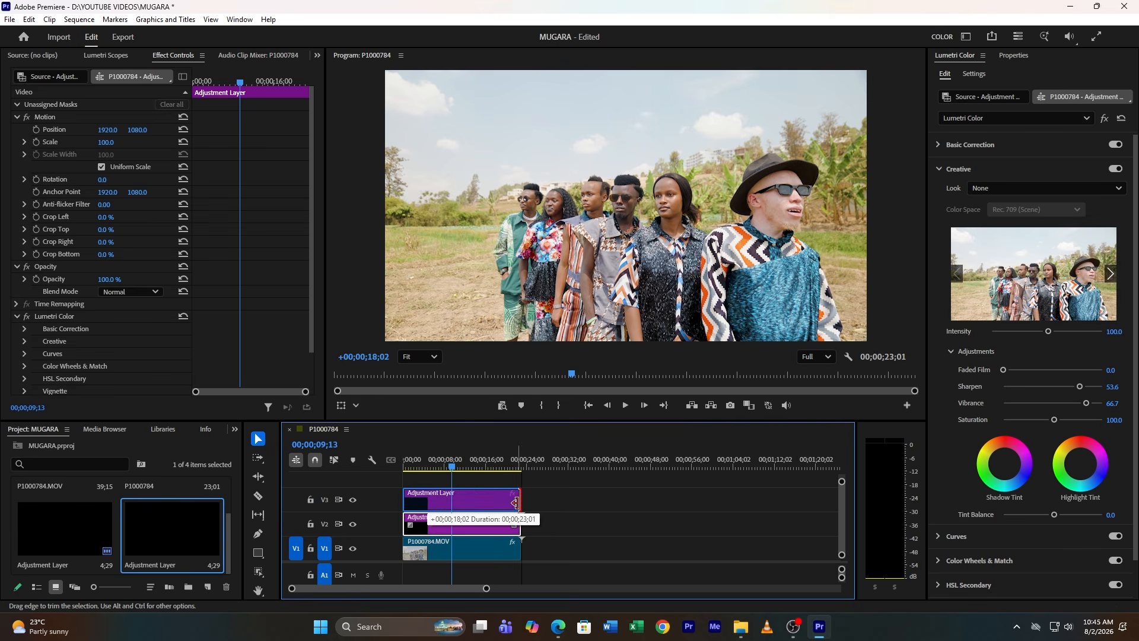
# Rename the V3 adjustment layer clip LOOK
pyautogui.click(449, 505)
pyautogui.rightClick(449, 505)
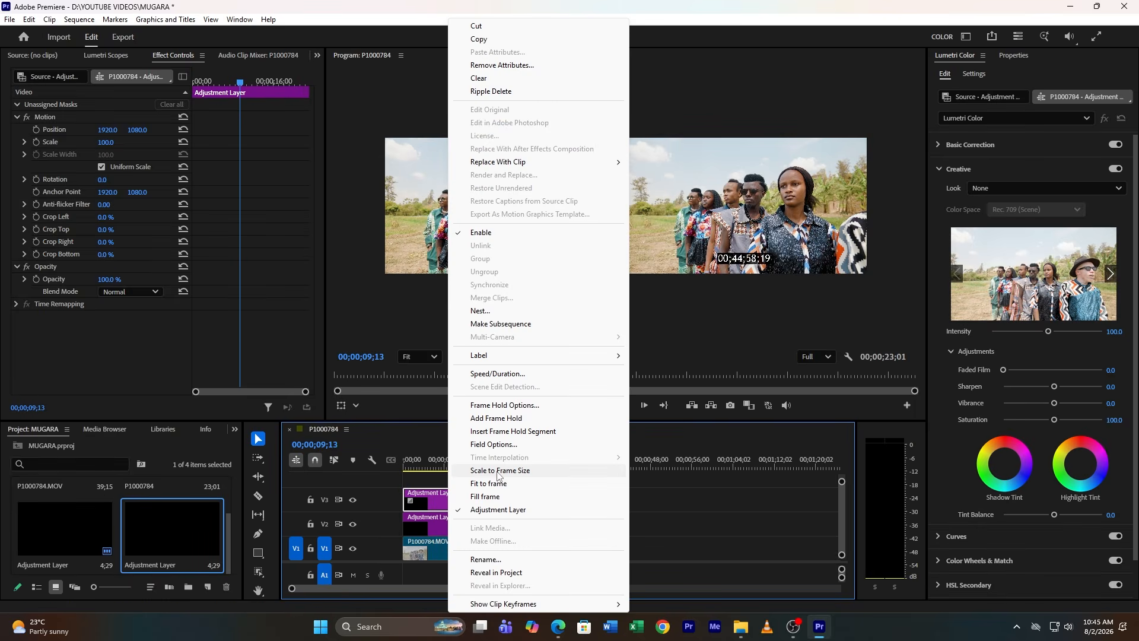
pyautogui.click(505, 560)
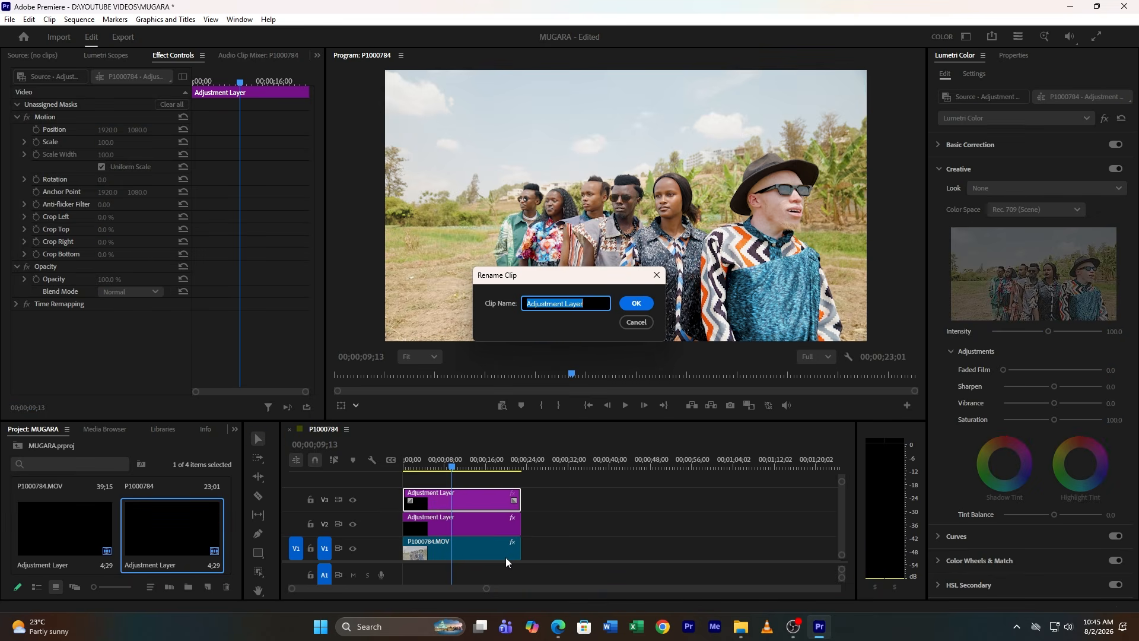
pyautogui.write('LOOK')
pyautogui.click(639, 307)
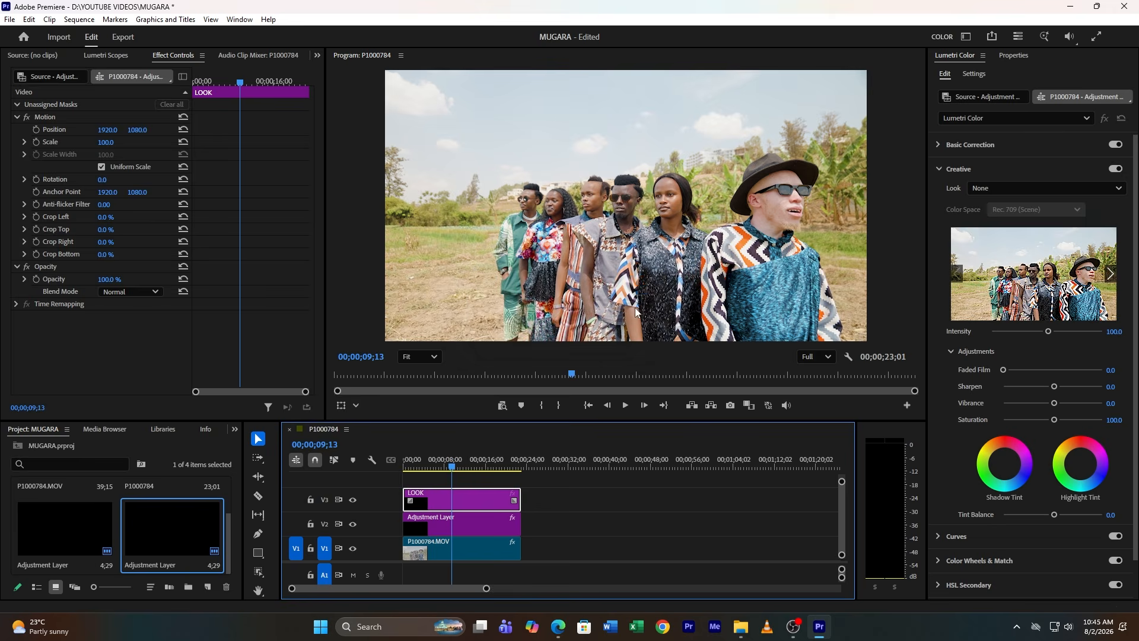
# Set the LOOK adjustment layer's label colour to Brown
pyautogui.rightClick(461, 507)
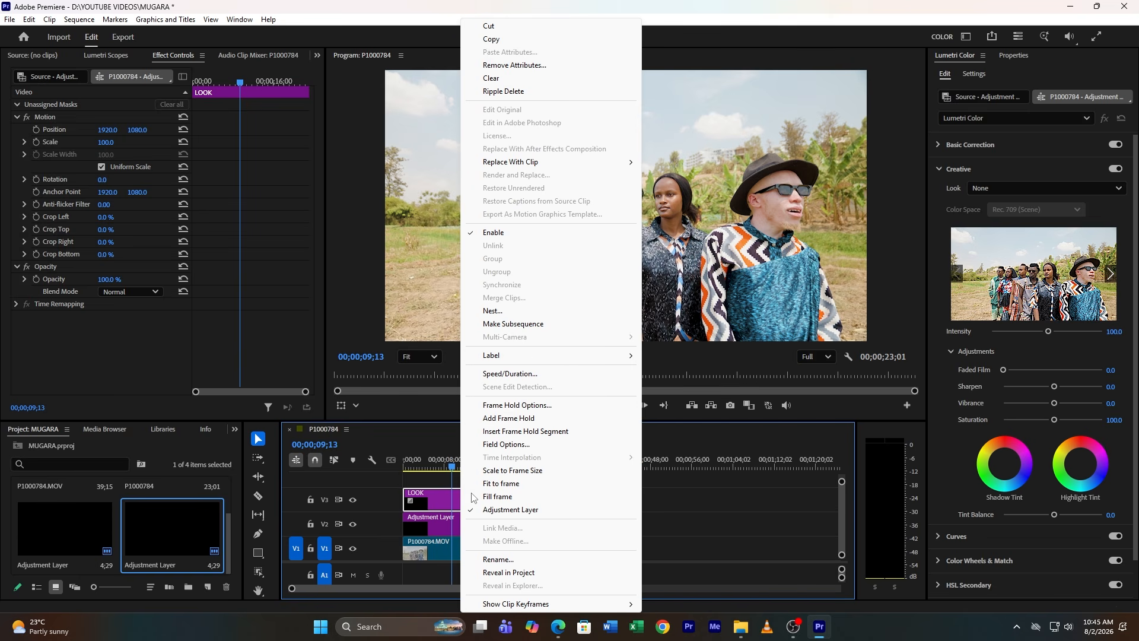
pyautogui.moveTo(541, 359)
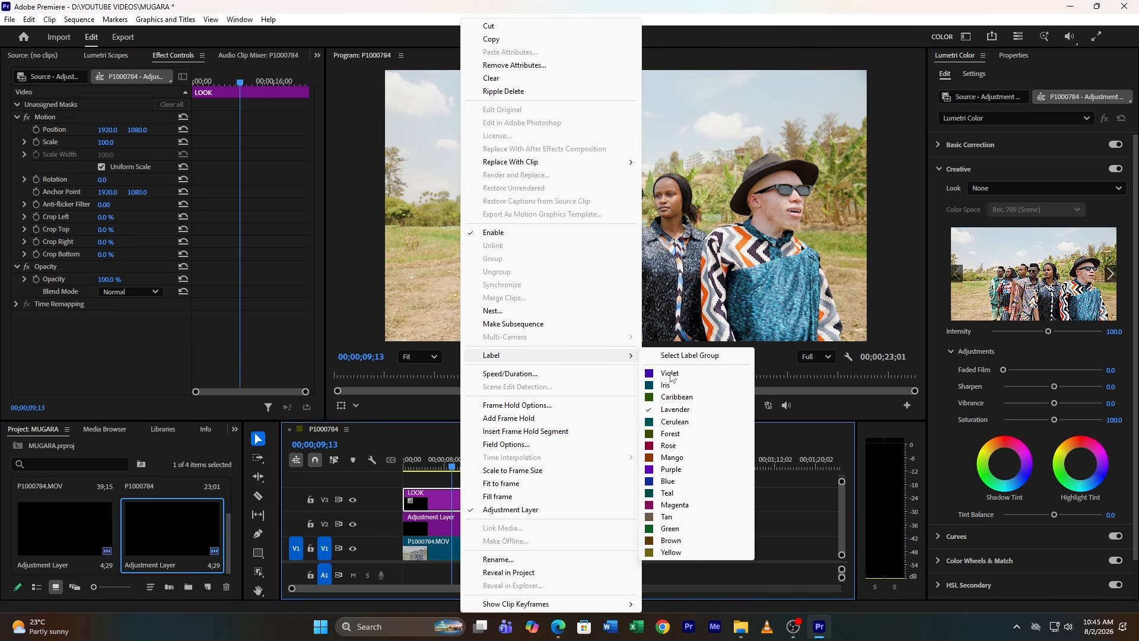
pyautogui.click(669, 541)
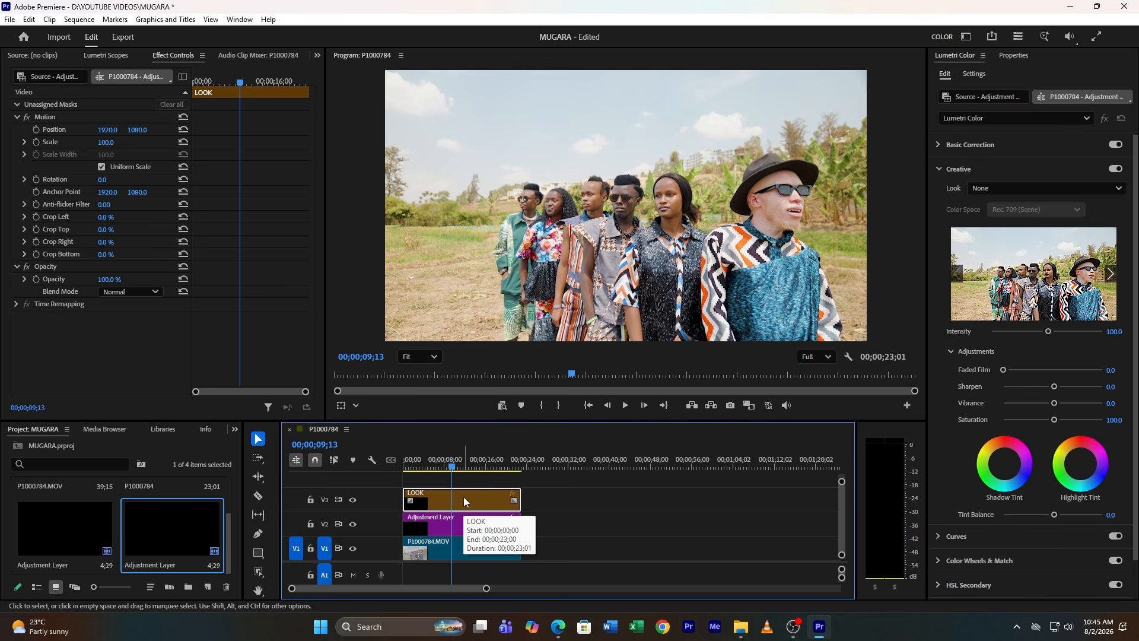
# On the LOOK layer, shape the Hue vs Sat curve to boost the red-orange, yellow and green saturation
pyautogui.click(939, 168)
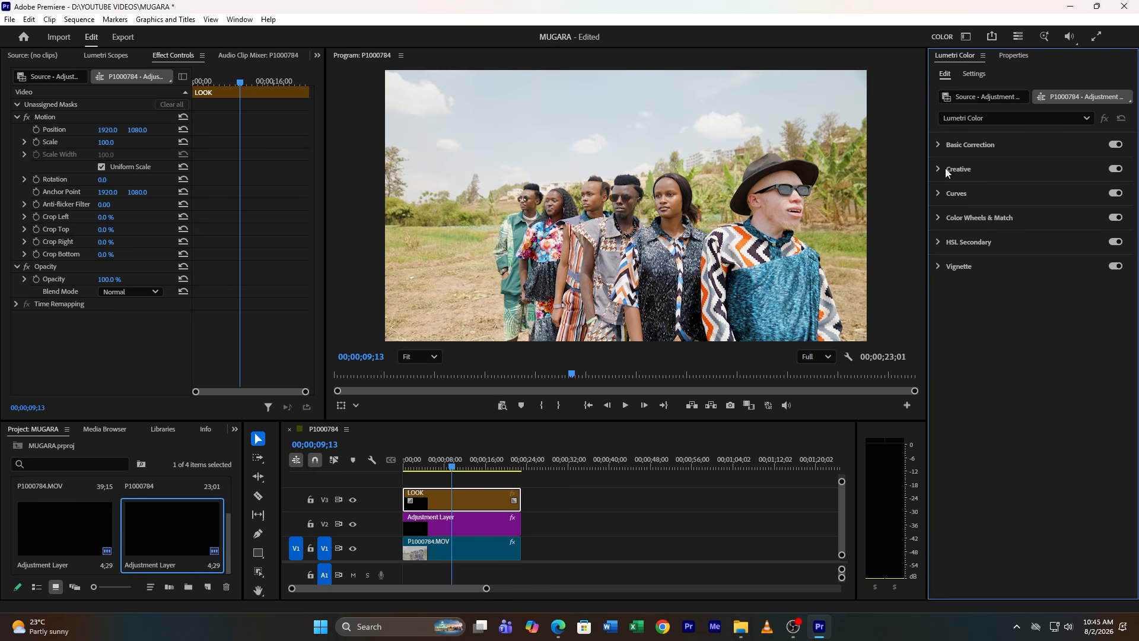
pyautogui.click(957, 194)
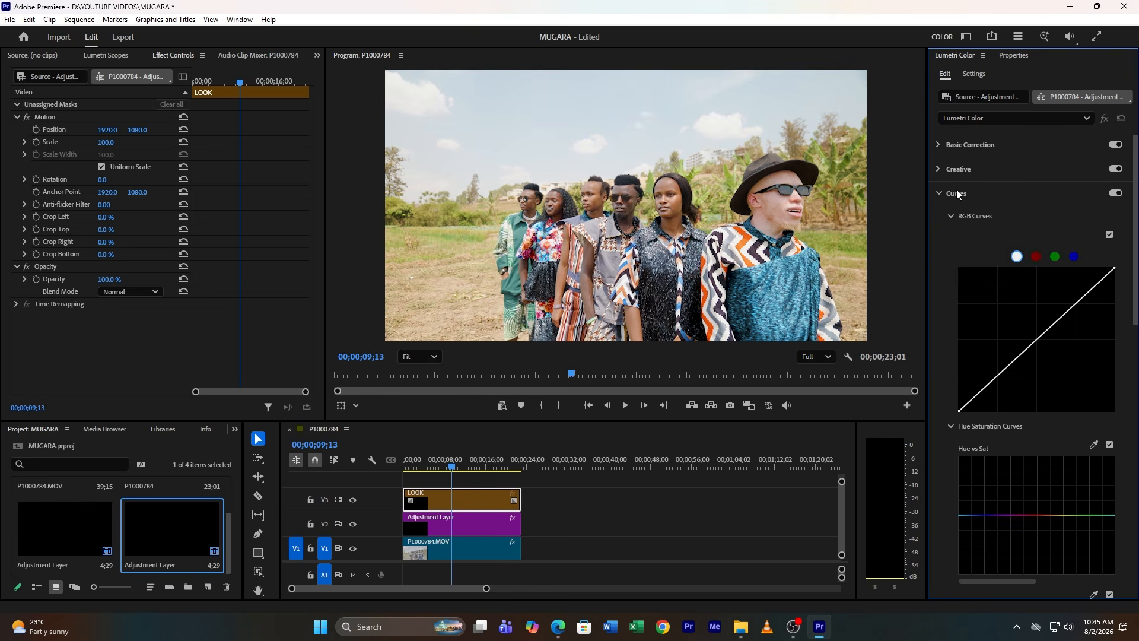
pyautogui.scroll(-2, 978, 466)
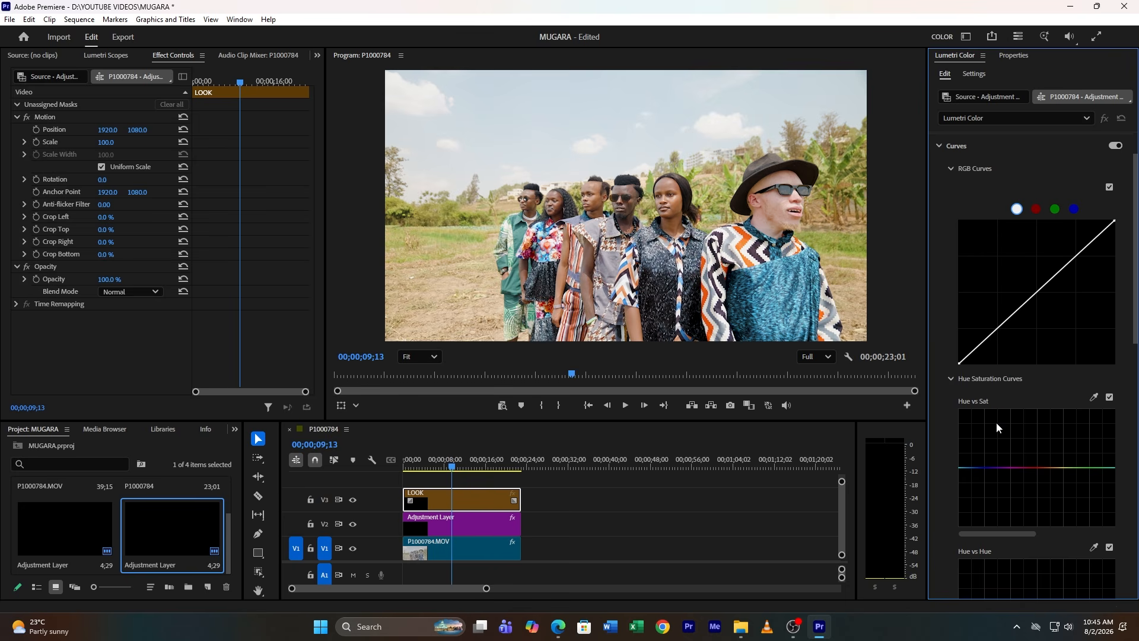
pyautogui.scroll(-2, 995, 423)
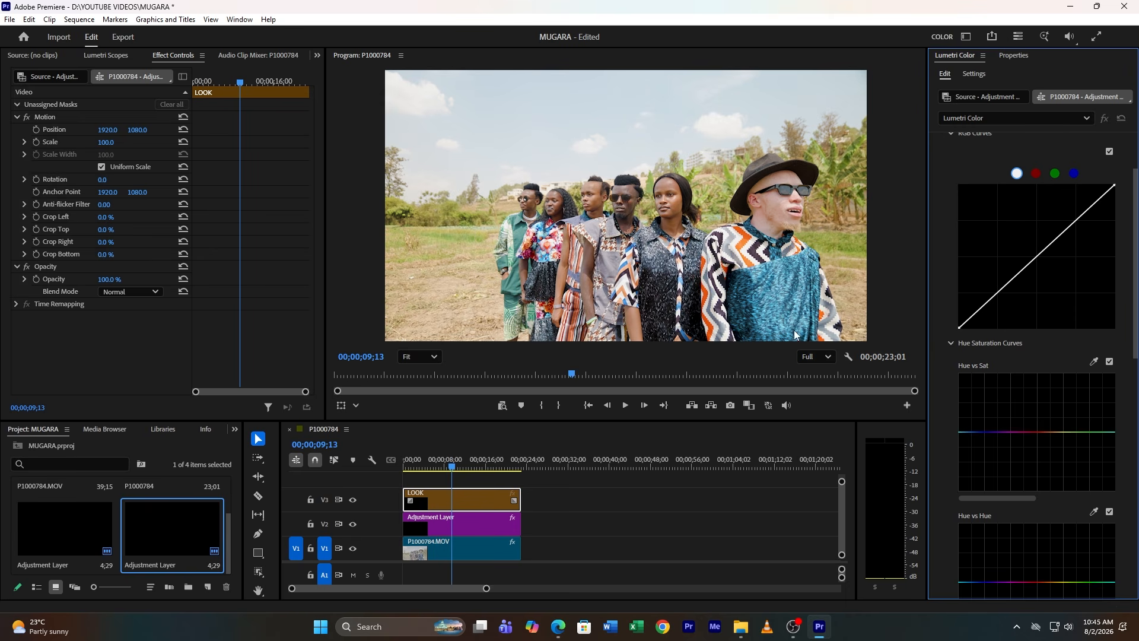
pyautogui.click(1001, 432)
pyautogui.click(1102, 432)
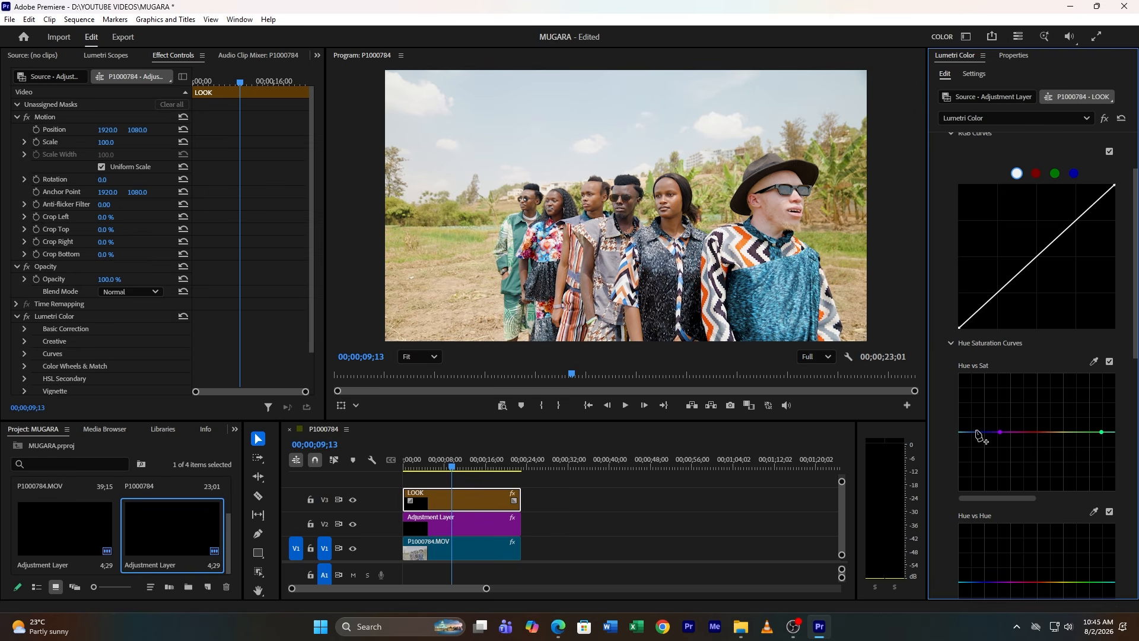
pyautogui.moveTo(972, 432); pyautogui.dragTo(998, 381)
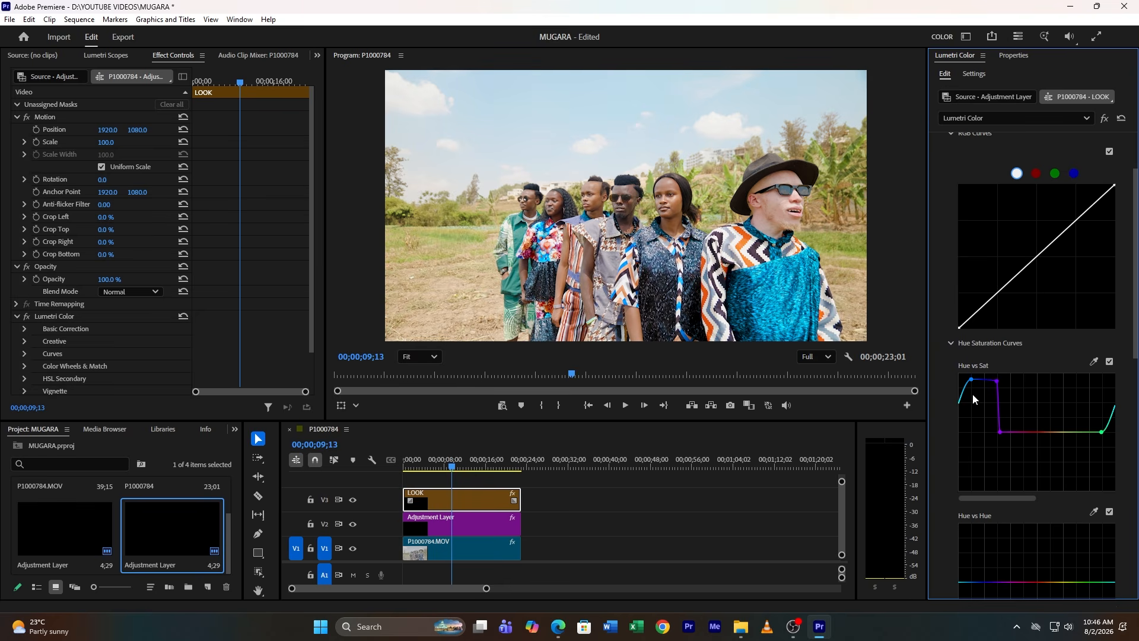
pyautogui.moveTo(1107, 420); pyautogui.dragTo(1107, 391)
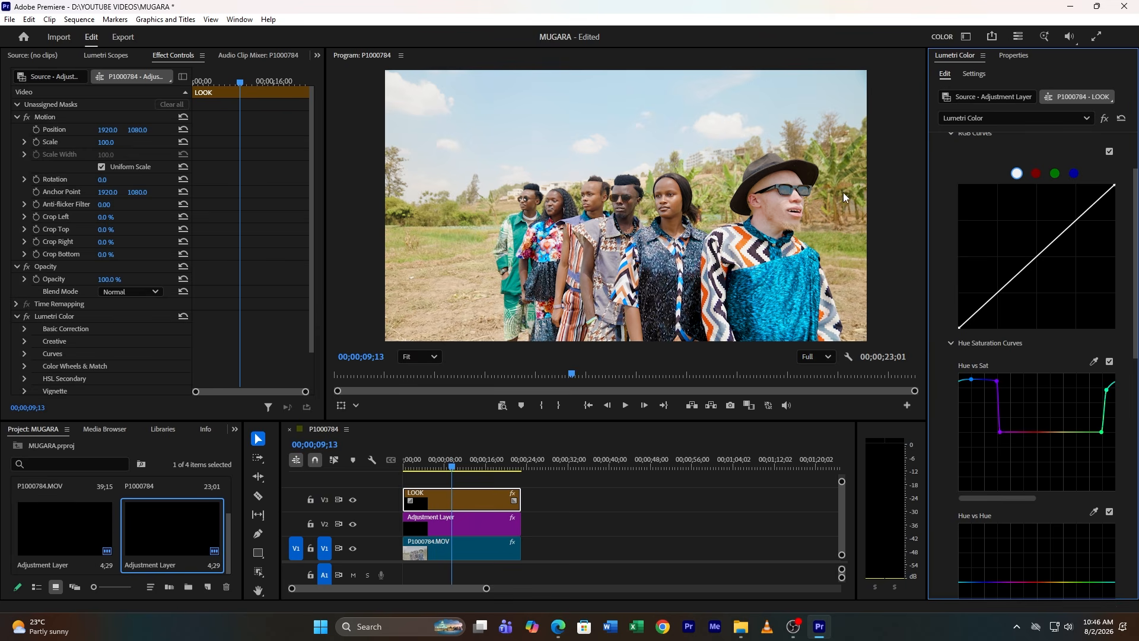
pyautogui.click(1052, 432)
pyautogui.moveTo(1067, 432)
pyautogui.mouseDown()
pyautogui.moveTo(1065, 387)
pyautogui.moveTo(1070, 453)
pyautogui.moveTo(1072, 422)
pyautogui.moveTo(1104, 422)
pyautogui.moveTo(1066, 416)
pyautogui.mouseUp()
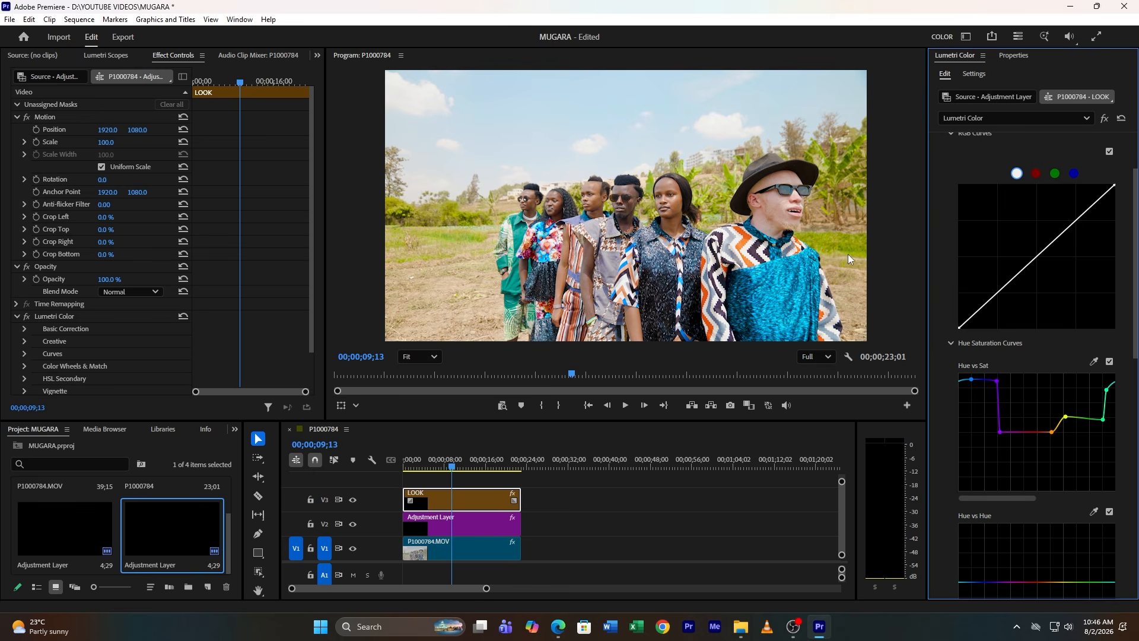
# Bend the Hue vs Hue curve around the yellow-green range to shift the greens toward orange
pyautogui.scroll(-1, 848, 254)
pyautogui.scroll(1, 845, 255)
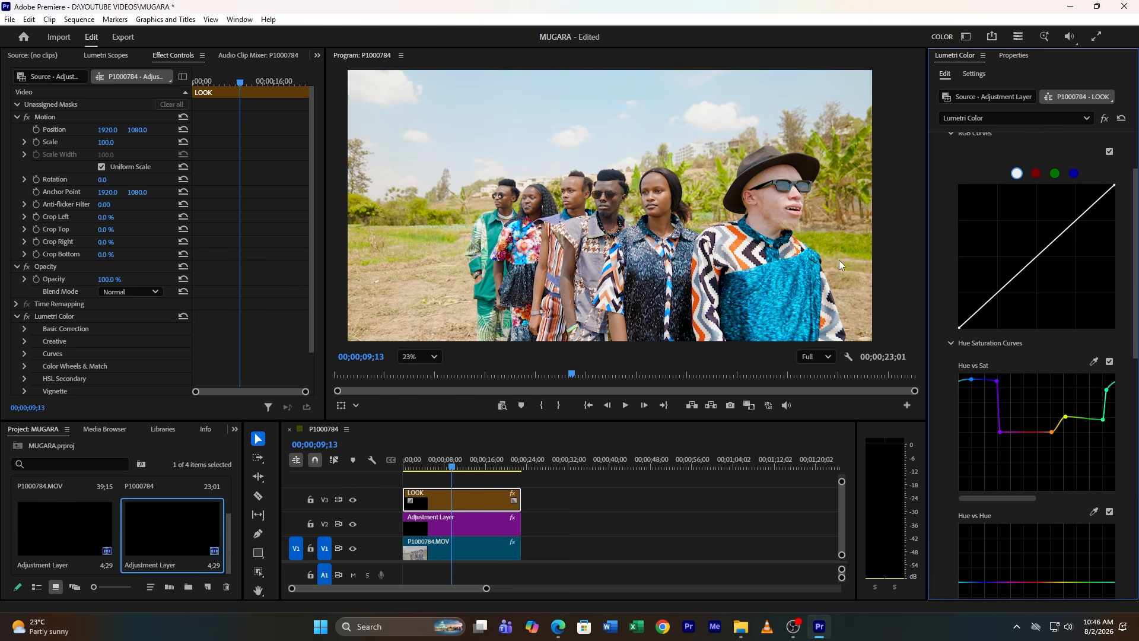
pyautogui.scroll(-2, 991, 528)
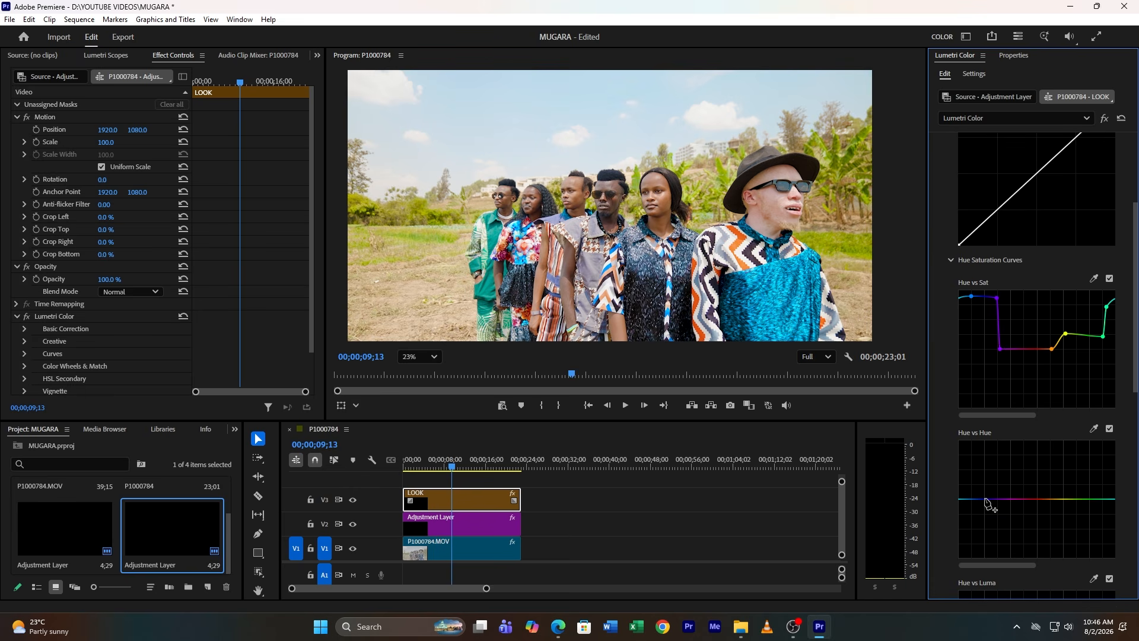
pyautogui.click(1077, 499)
pyautogui.moveTo(1076, 499); pyautogui.dragTo(1072, 489)
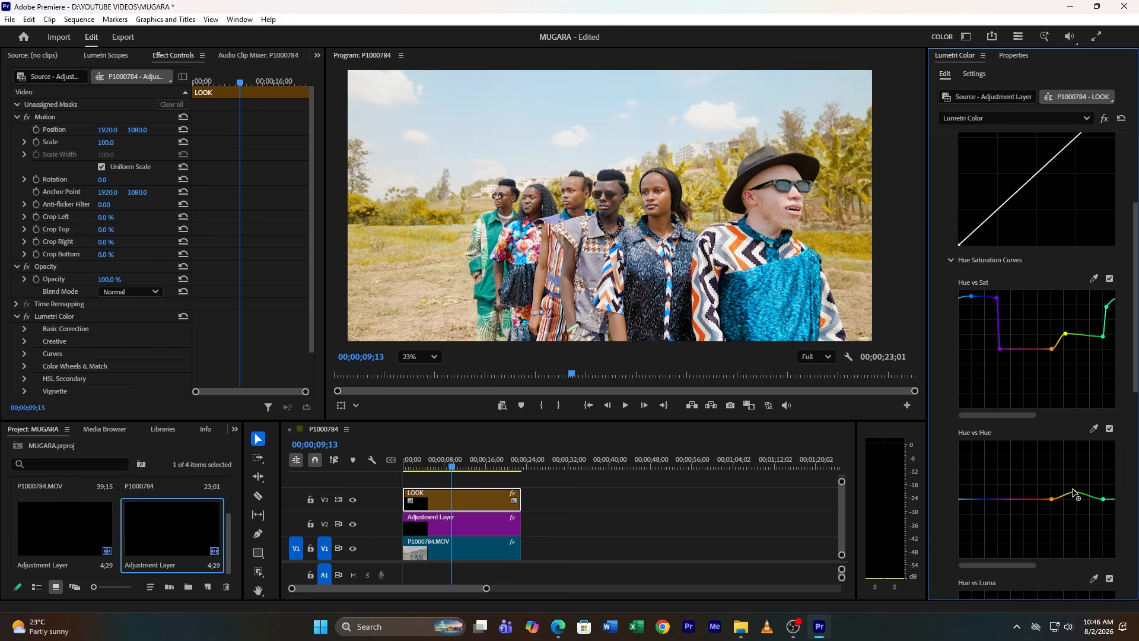
pyautogui.moveTo(1073, 492)
pyautogui.mouseDown()
pyautogui.moveTo(1079, 505)
pyautogui.moveTo(1073, 490)
pyautogui.moveTo(1061, 494)
pyautogui.mouseUp()
pyautogui.click(1096, 494)
pyautogui.click(997, 500)
pyautogui.moveTo(968, 499); pyautogui.dragTo(973, 500)
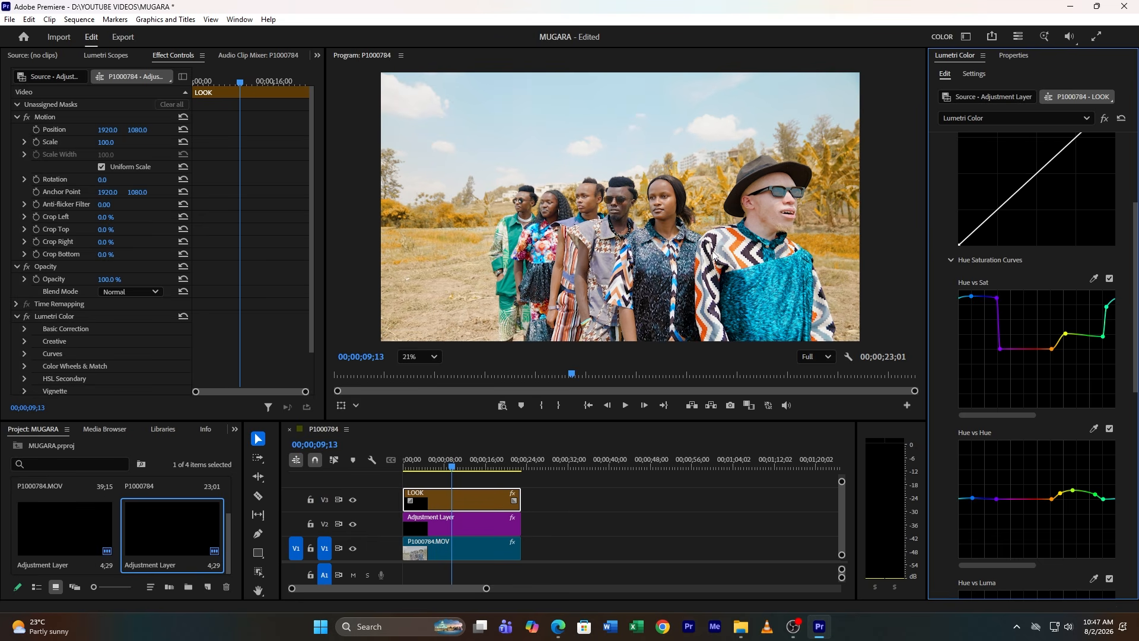
# Set the preview zoom back to Fit and pull down the Hue vs Luma curve in the blue and yellow ranges
pyautogui.click(418, 357)
pyautogui.click(419, 371)
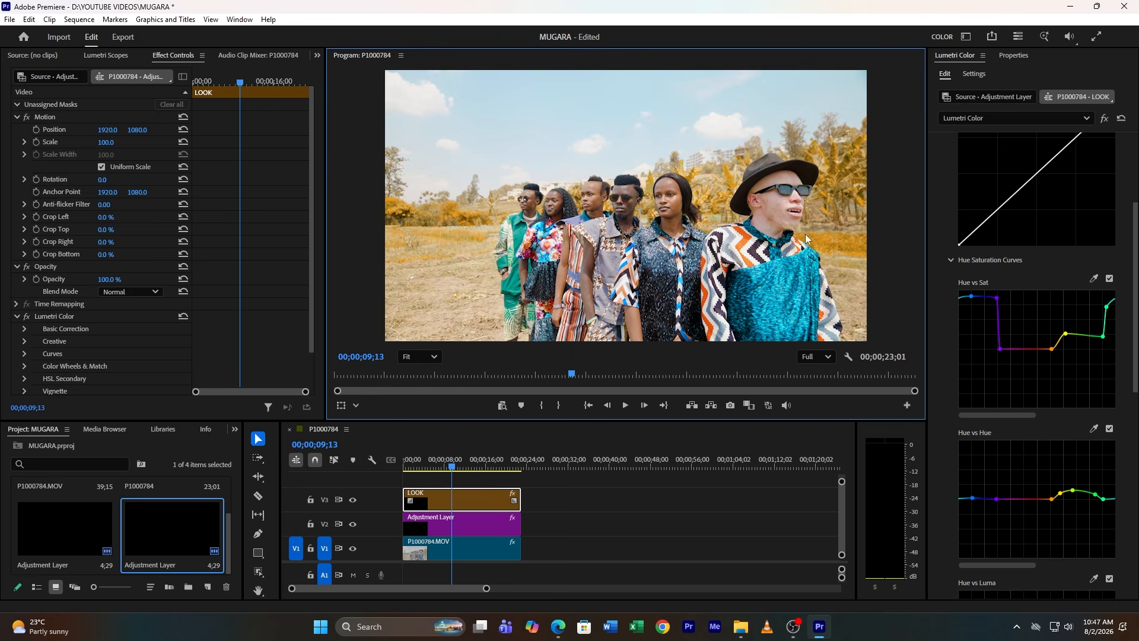
pyautogui.scroll(-3, 1026, 457)
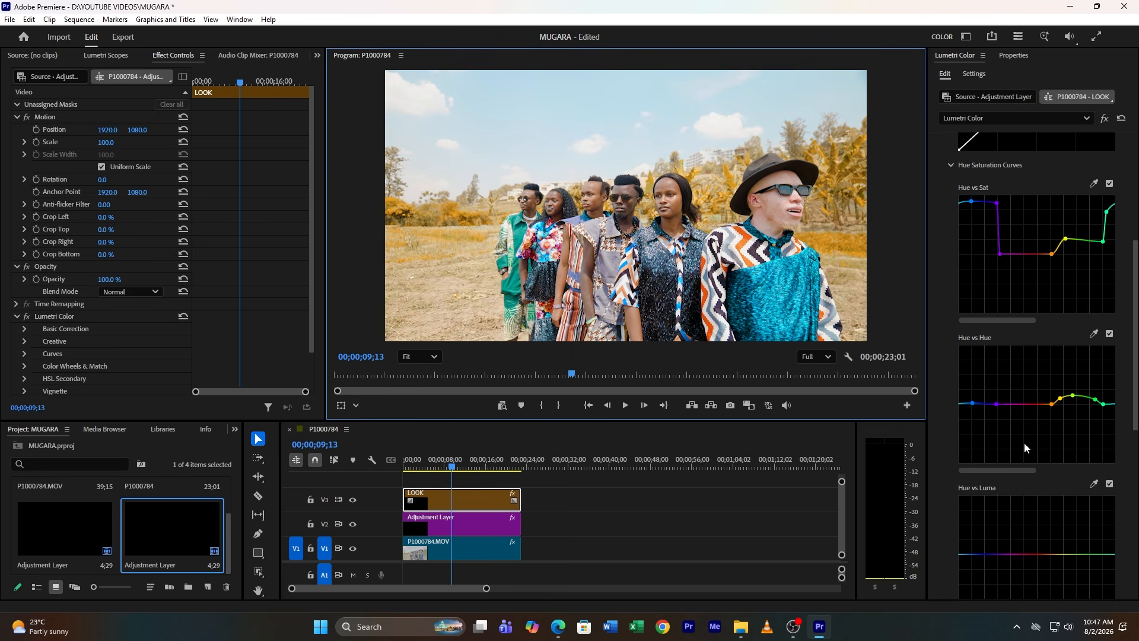
pyautogui.scroll(-2, 1024, 442)
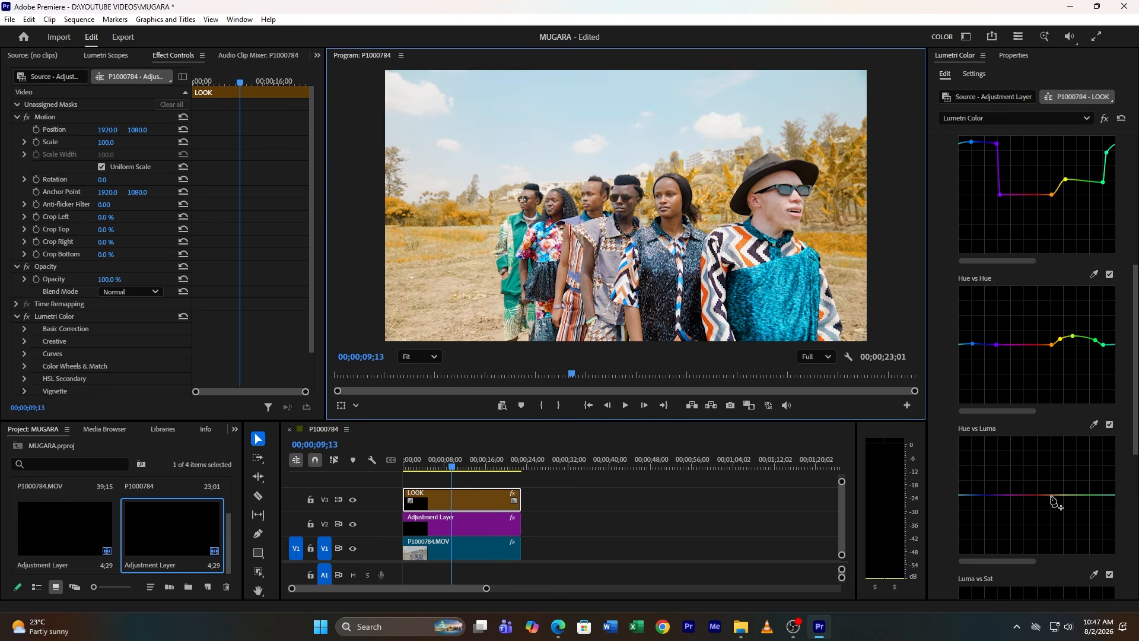
pyautogui.click(1050, 495)
pyautogui.click(1105, 495)
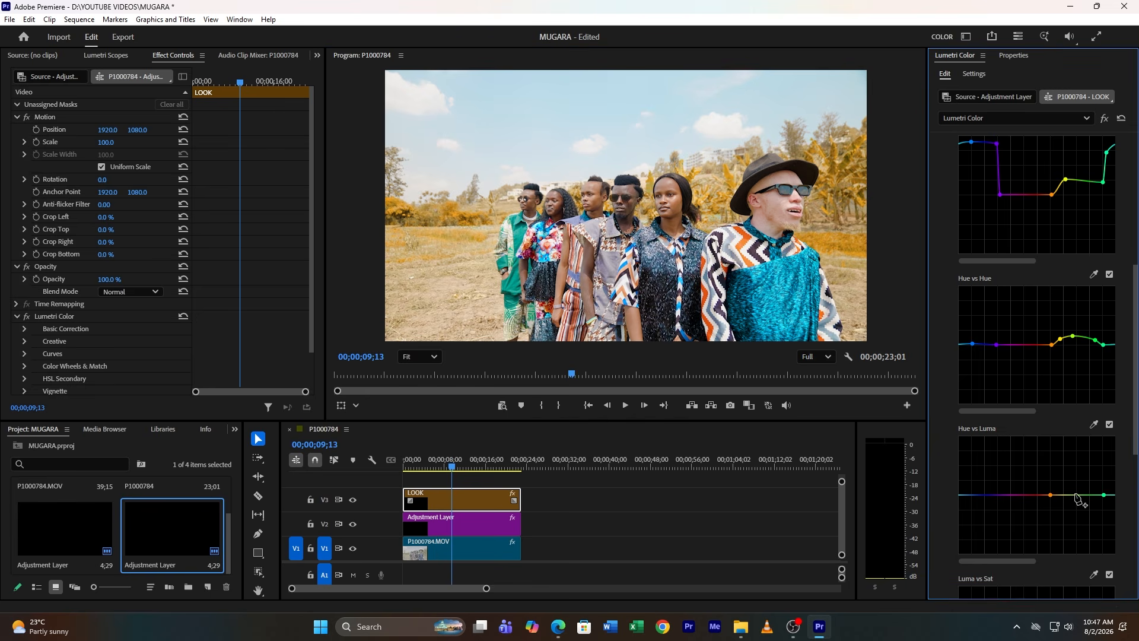
pyautogui.click(1073, 495)
pyautogui.moveTo(1074, 497); pyautogui.dragTo(1074, 506)
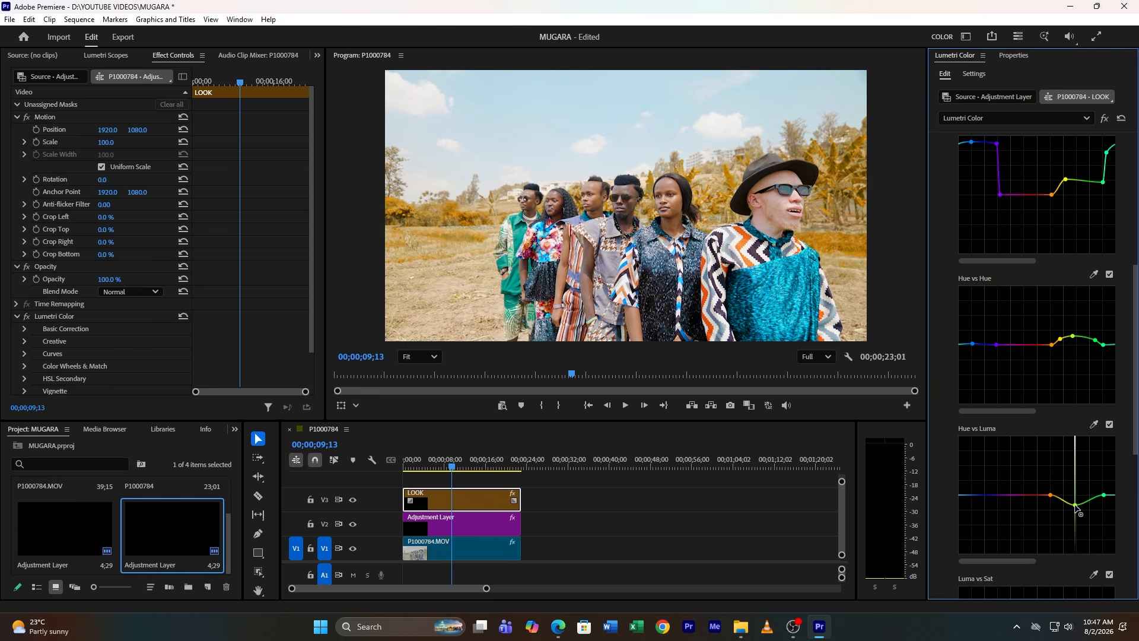
pyautogui.click(998, 495)
pyautogui.moveTo(973, 495); pyautogui.dragTo(969, 514)
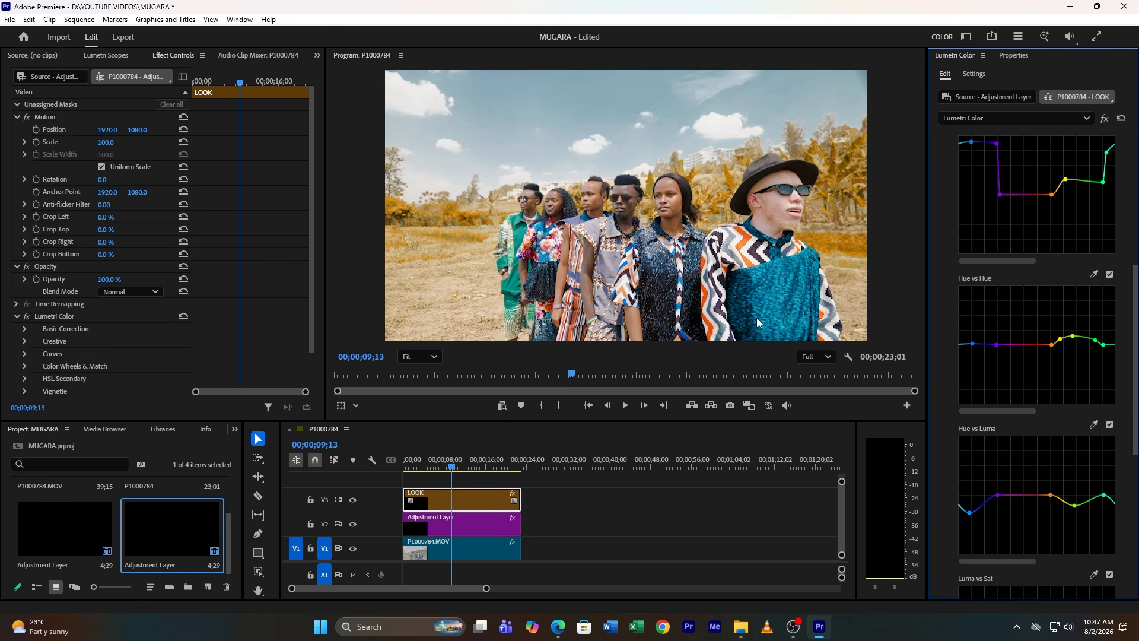
# Open HSL Secondary, key the red colour preset, and narrow its saturation range with the Color/Gray preview on
pyautogui.scroll(10, 1039, 242)
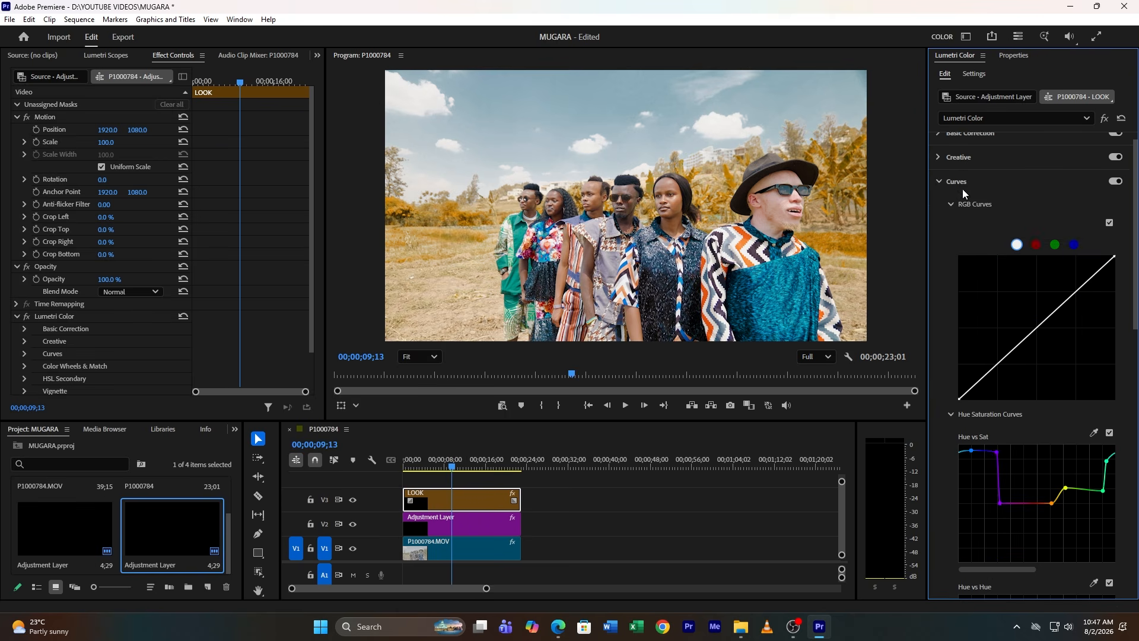
pyautogui.click(961, 188)
pyautogui.click(974, 241)
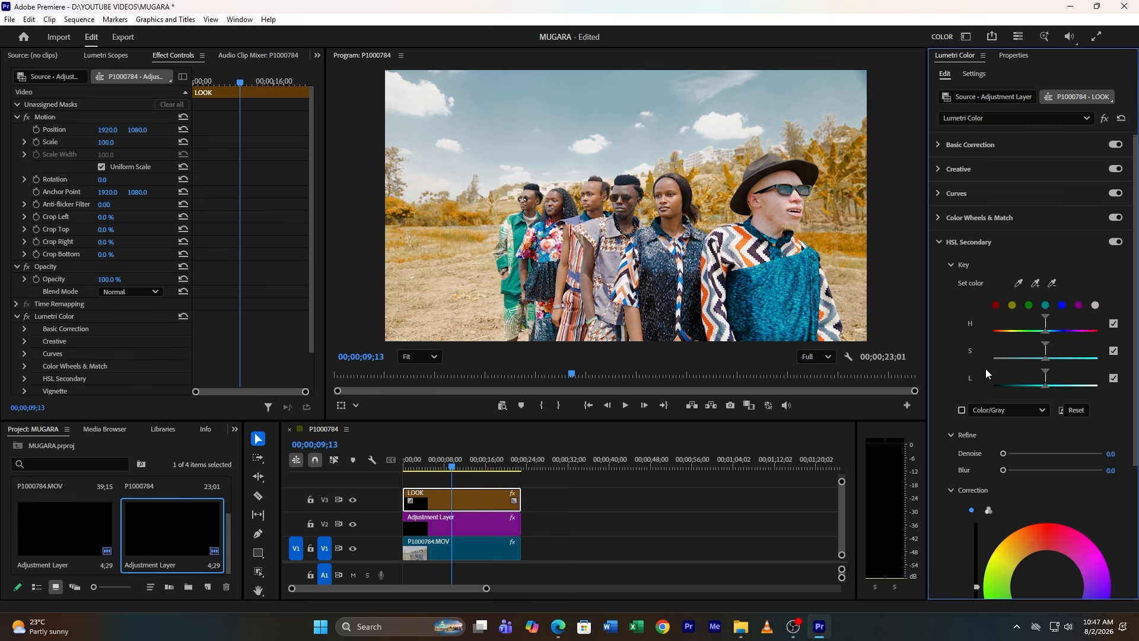
pyautogui.click(996, 307)
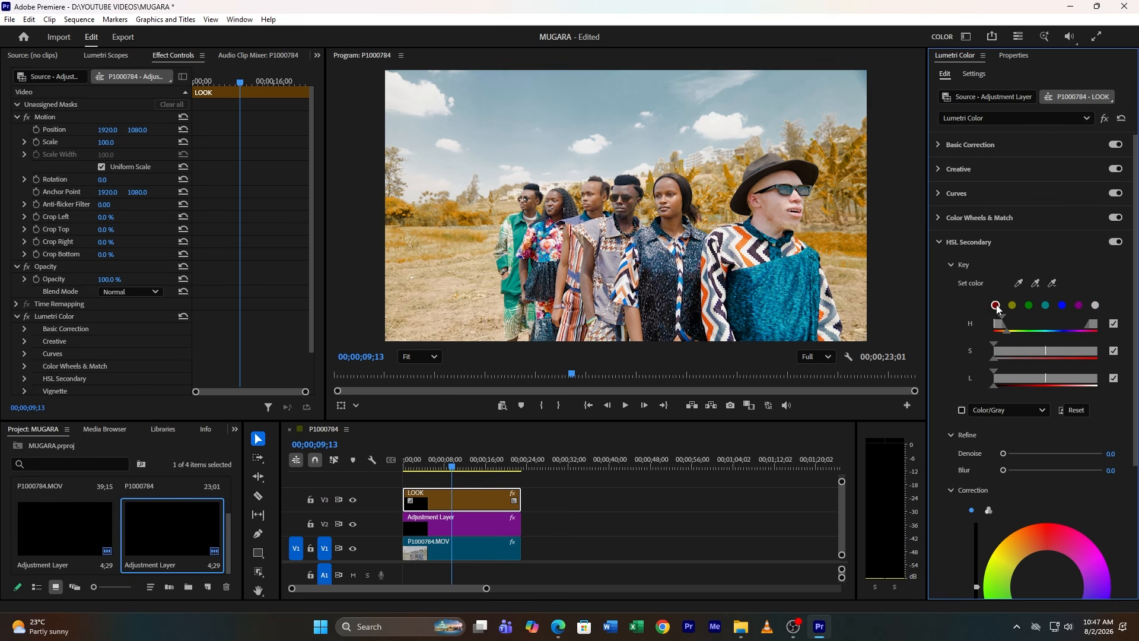
pyautogui.click(962, 410)
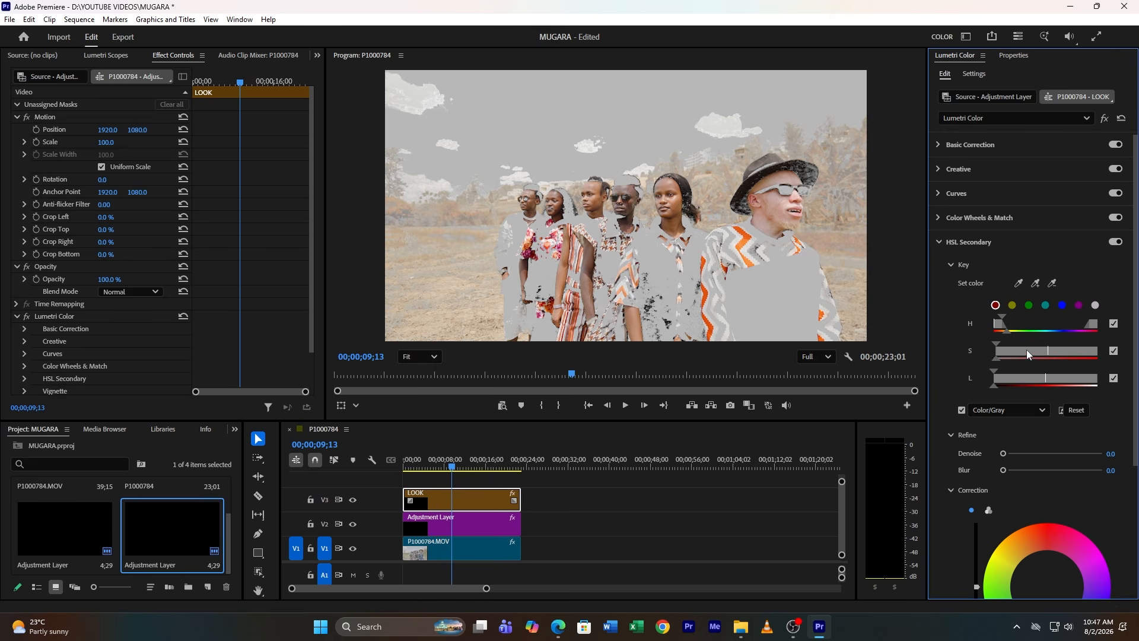
pyautogui.moveTo(1027, 354); pyautogui.dragTo(1044, 380)
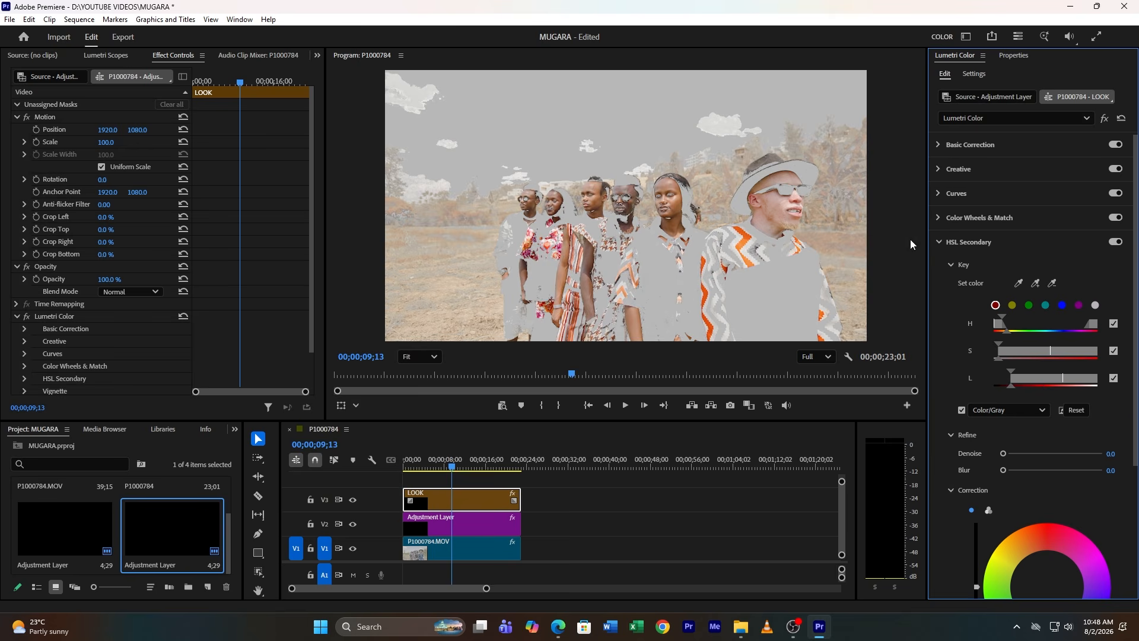
# Refine the key with Denoise 16.7 and Blur 6.3, turn the preview off, and set the correction Temperature to 27.4
pyautogui.moveTo(1012, 453); pyautogui.dragTo(1024, 470)
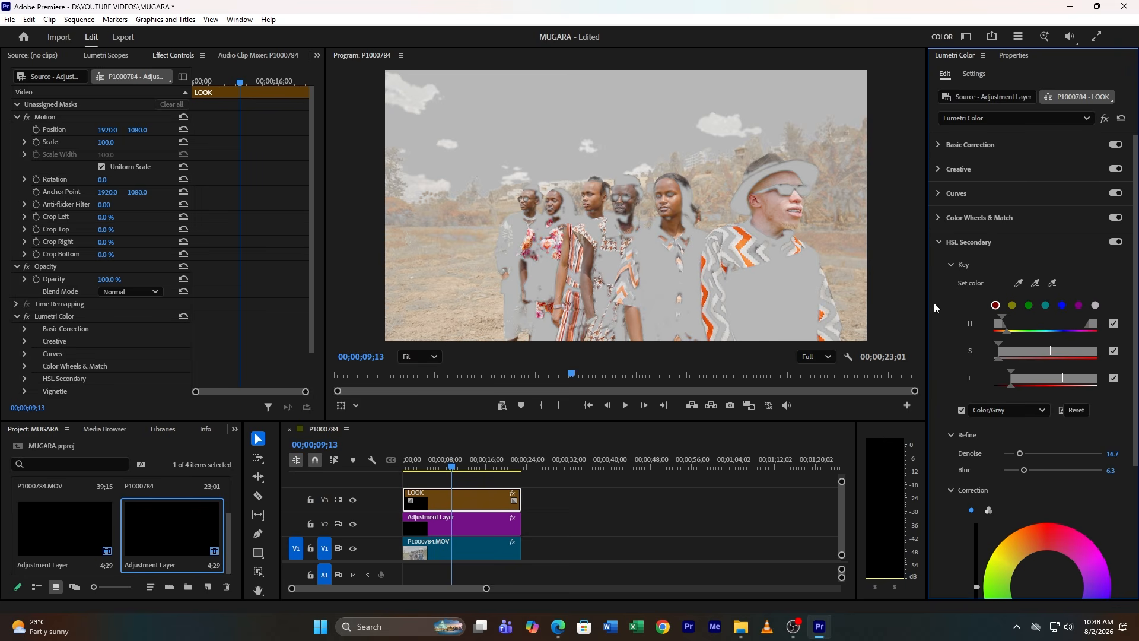
pyautogui.click(962, 410)
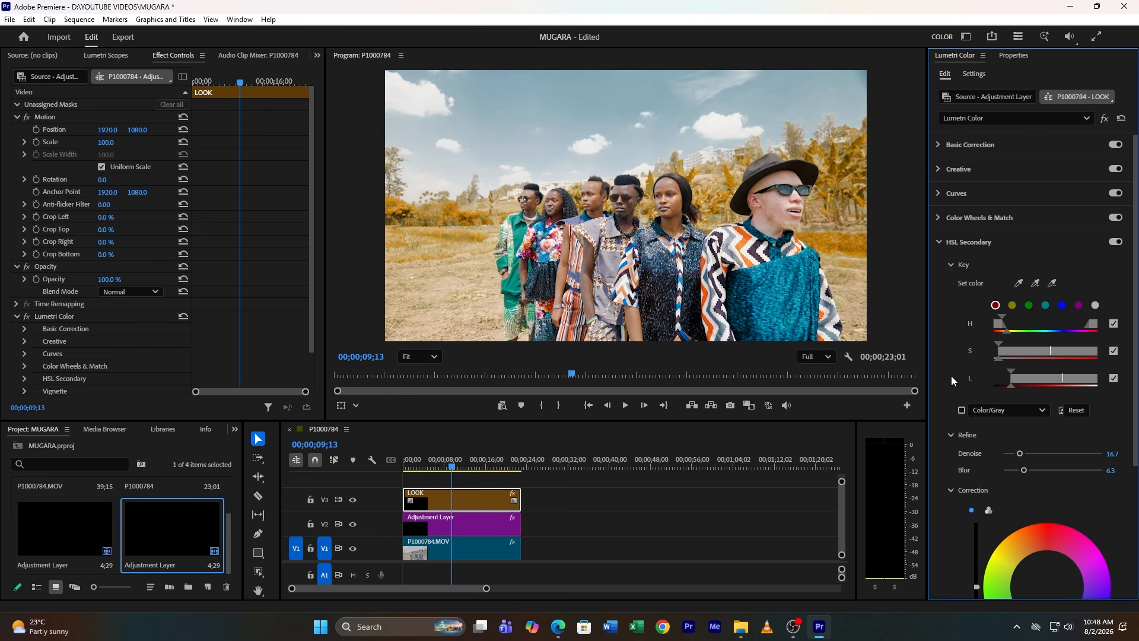
pyautogui.scroll(-5, 1040, 521)
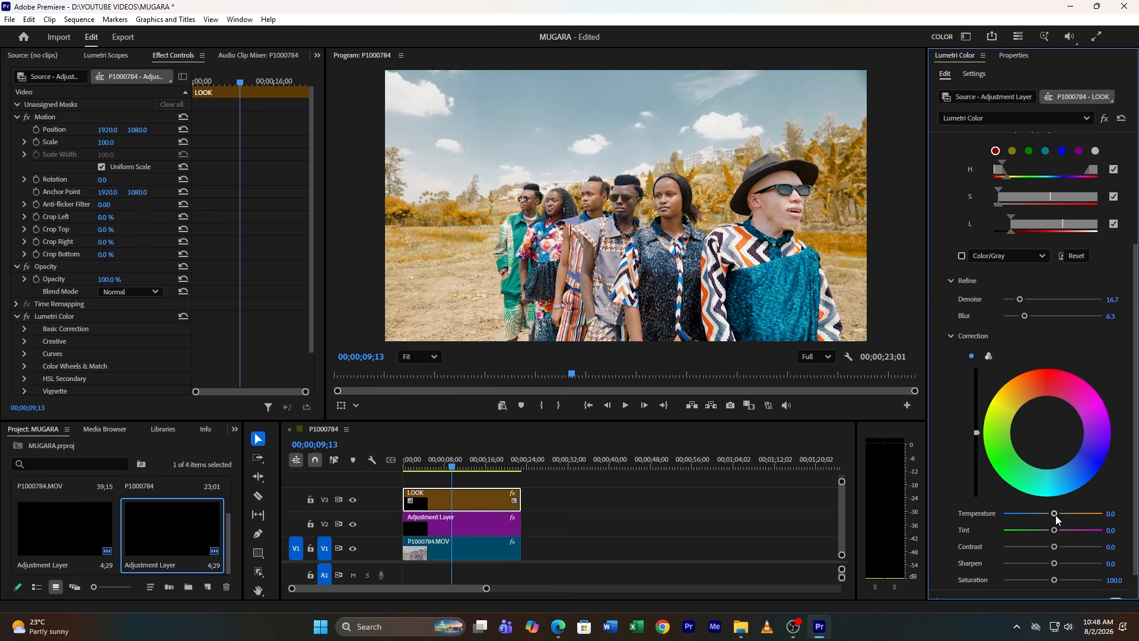
pyautogui.moveTo(1057, 520); pyautogui.dragTo(1066, 519)
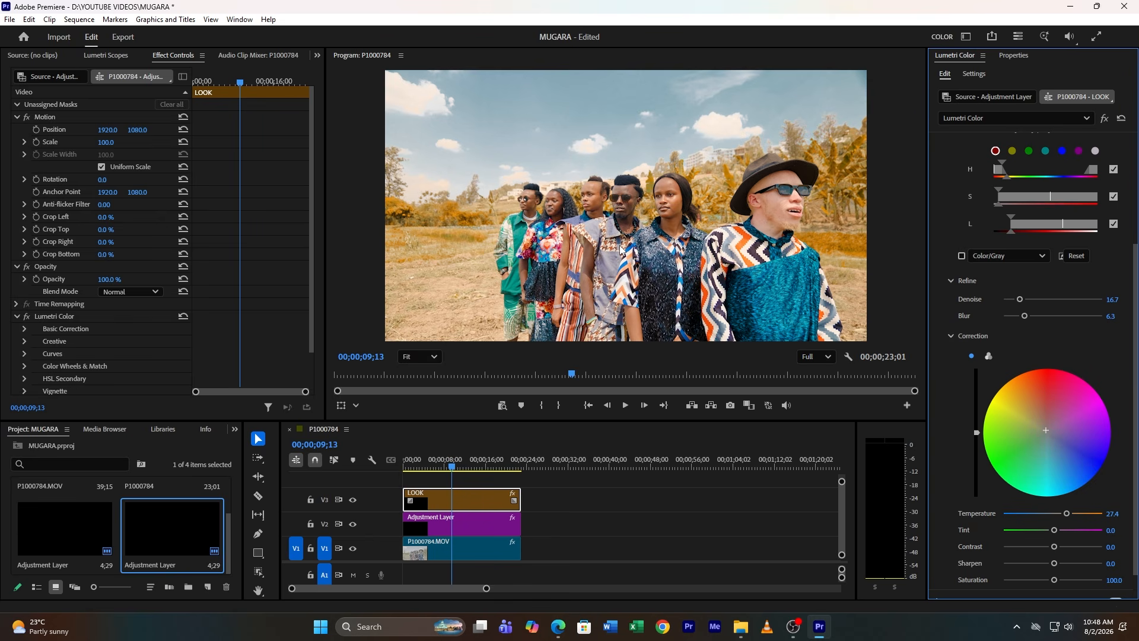
pyautogui.scroll(-1, 1014, 565)
pyautogui.scroll(-1, 1044, 553)
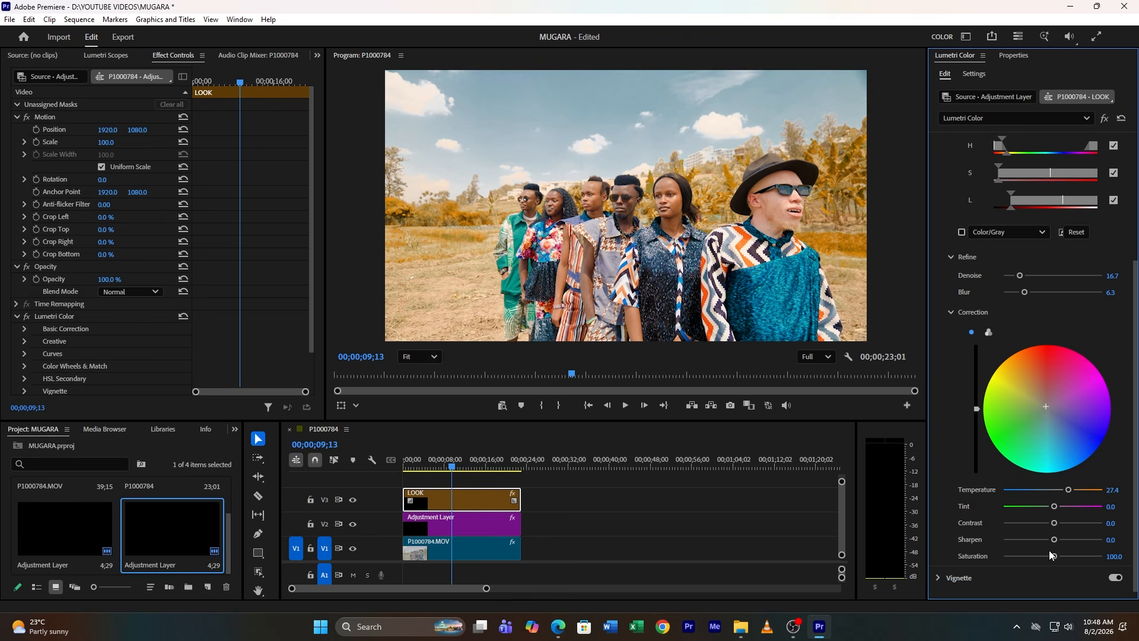
pyautogui.moveTo(1056, 559)
pyautogui.mouseDown()
pyautogui.moveTo(1041, 559)
pyautogui.moveTo(1053, 558)
pyautogui.mouseUp()
pyautogui.scroll(5, 945, 386)
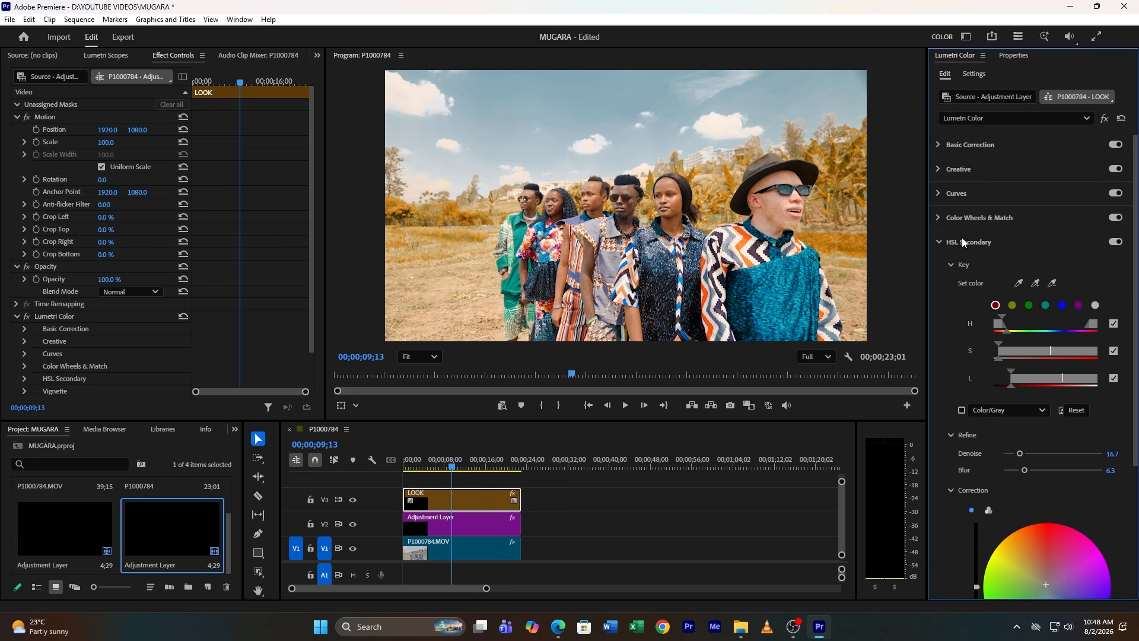
# In RGB Curves, add points to the red channel curve, slightly lifting its shadows, then collapse Curves
pyautogui.click(962, 242)
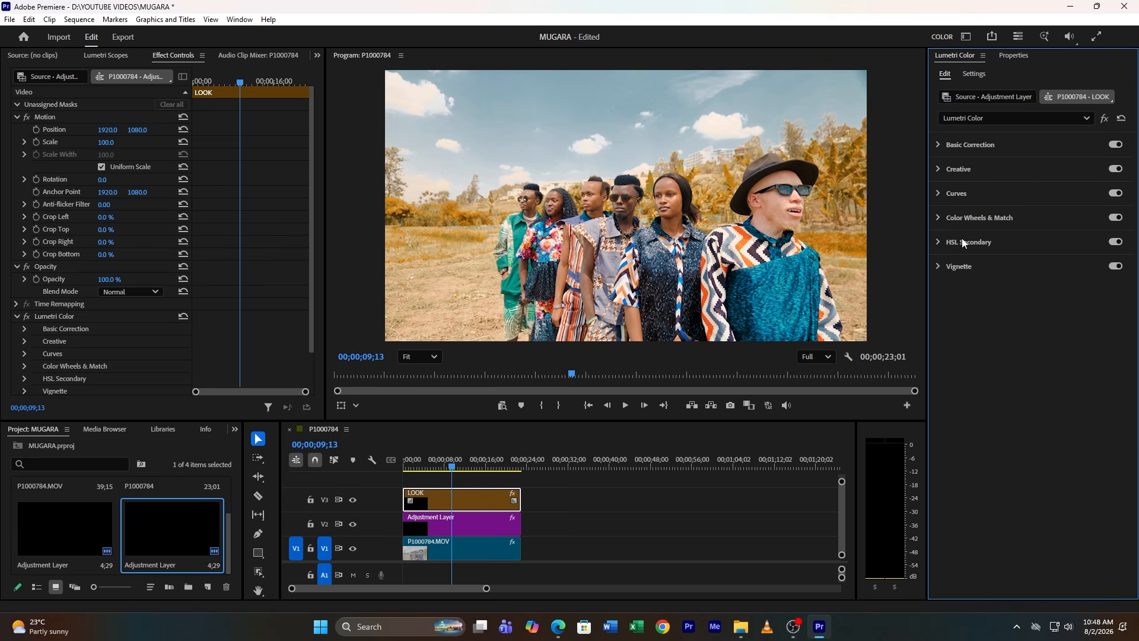
pyautogui.click(961, 193)
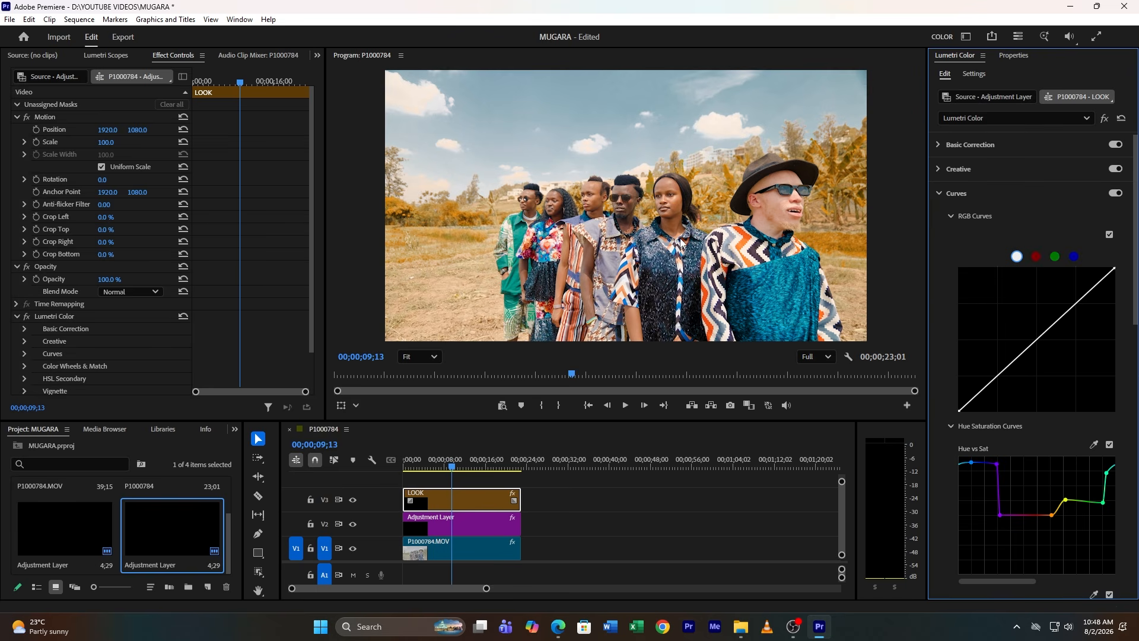
pyautogui.click(1036, 256)
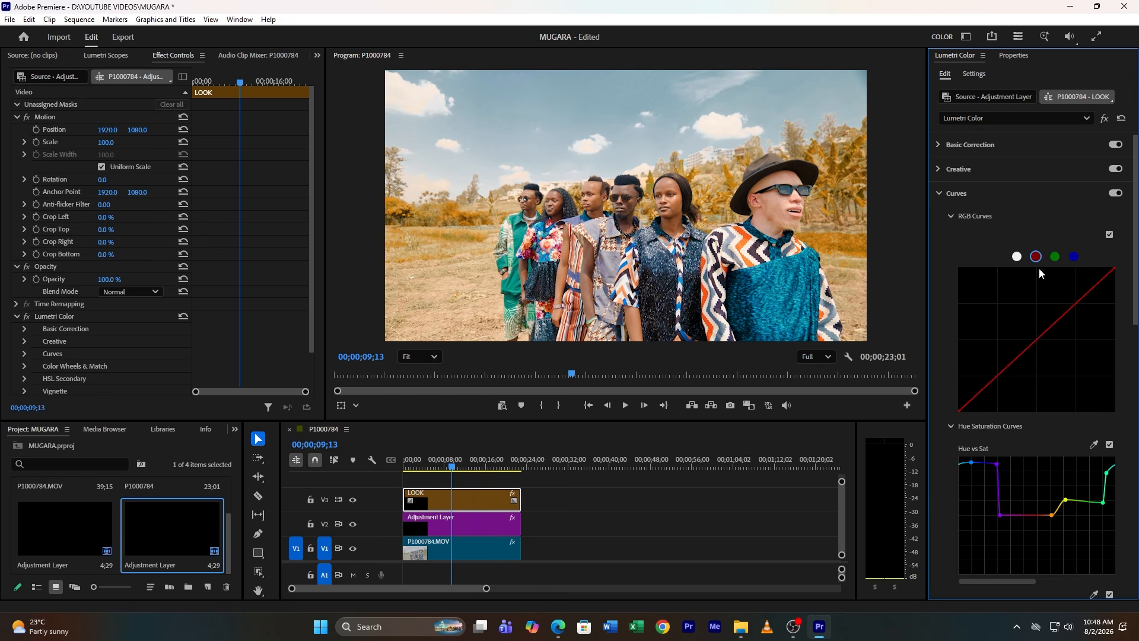
pyautogui.click(1038, 339)
pyautogui.moveTo(999, 381); pyautogui.dragTo(999, 376)
pyautogui.moveTo(1080, 307); pyautogui.dragTo(1081, 309)
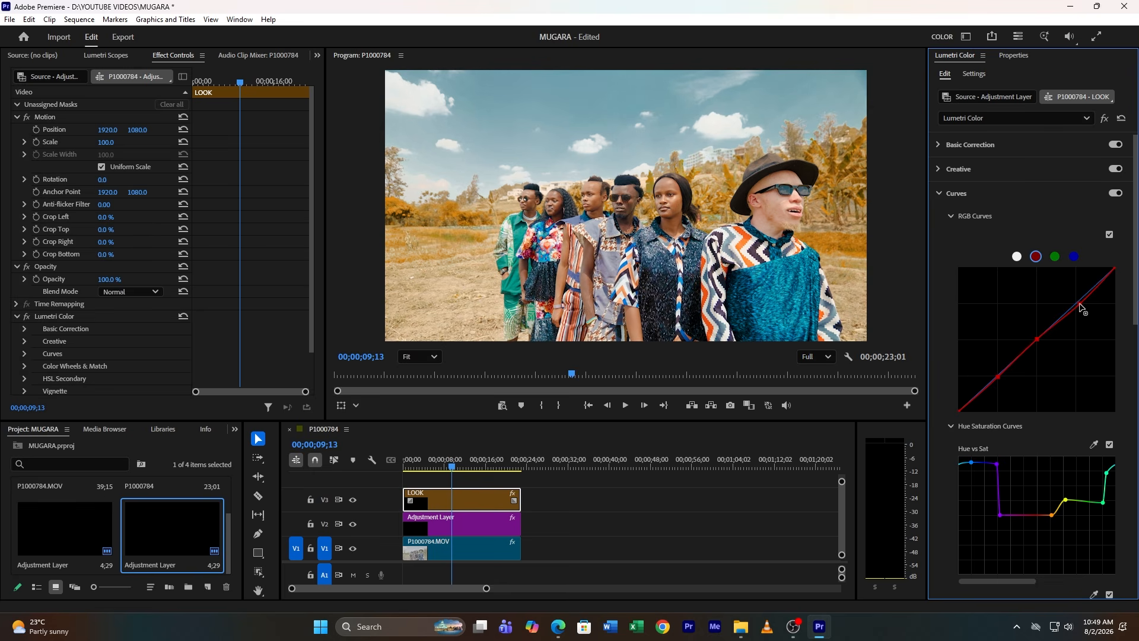
pyautogui.click(957, 193)
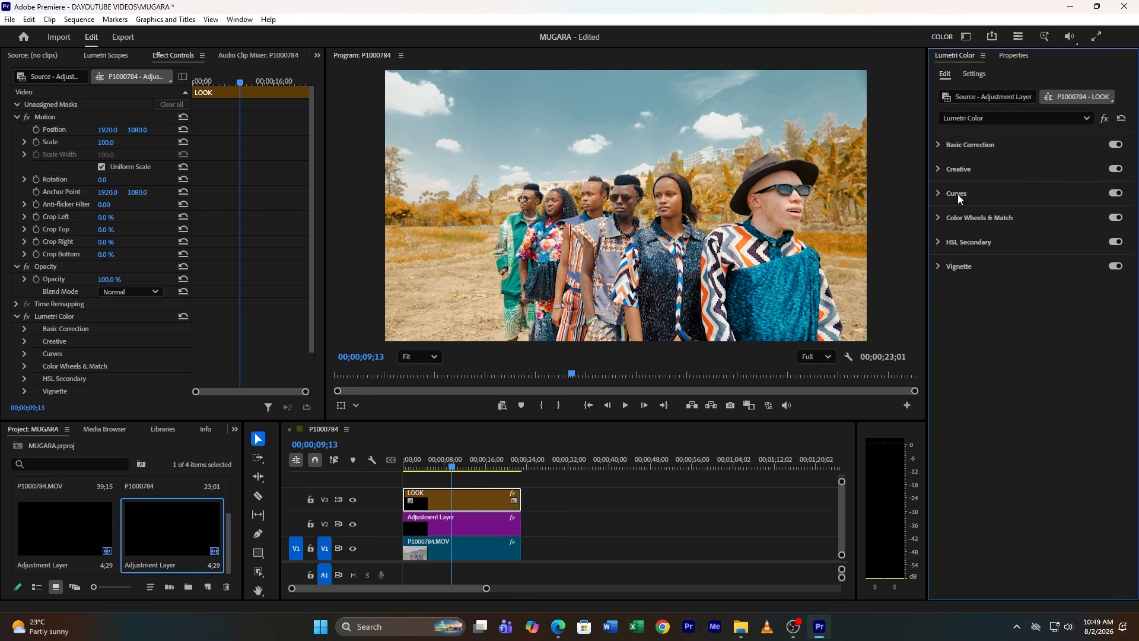
# Open Color Wheels & Match and nudge the Shadows wheel very slightly toward its centre
pyautogui.click(968, 217)
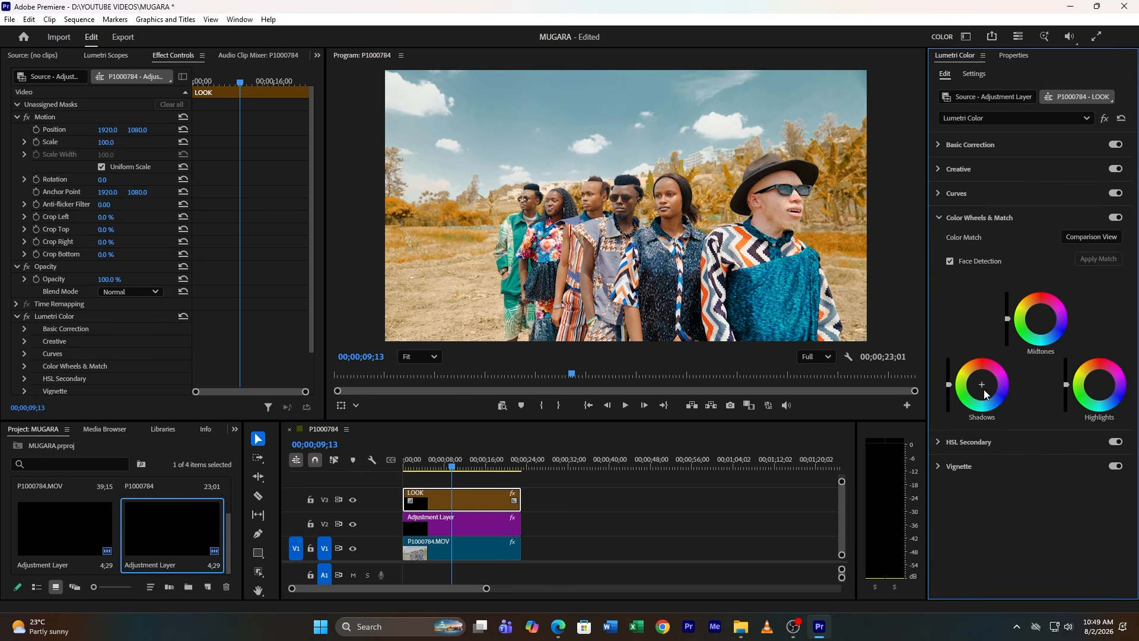
pyautogui.moveTo(983, 383); pyautogui.dragTo(982, 385)
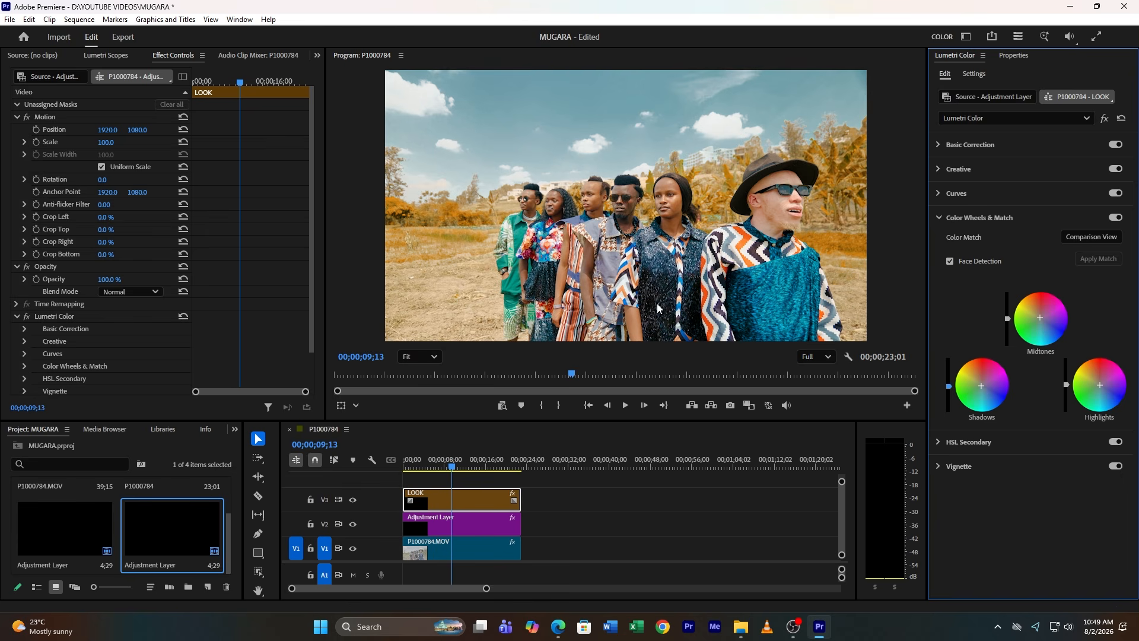
pyautogui.moveTo(476, 467); pyautogui.dragTo(441, 467)
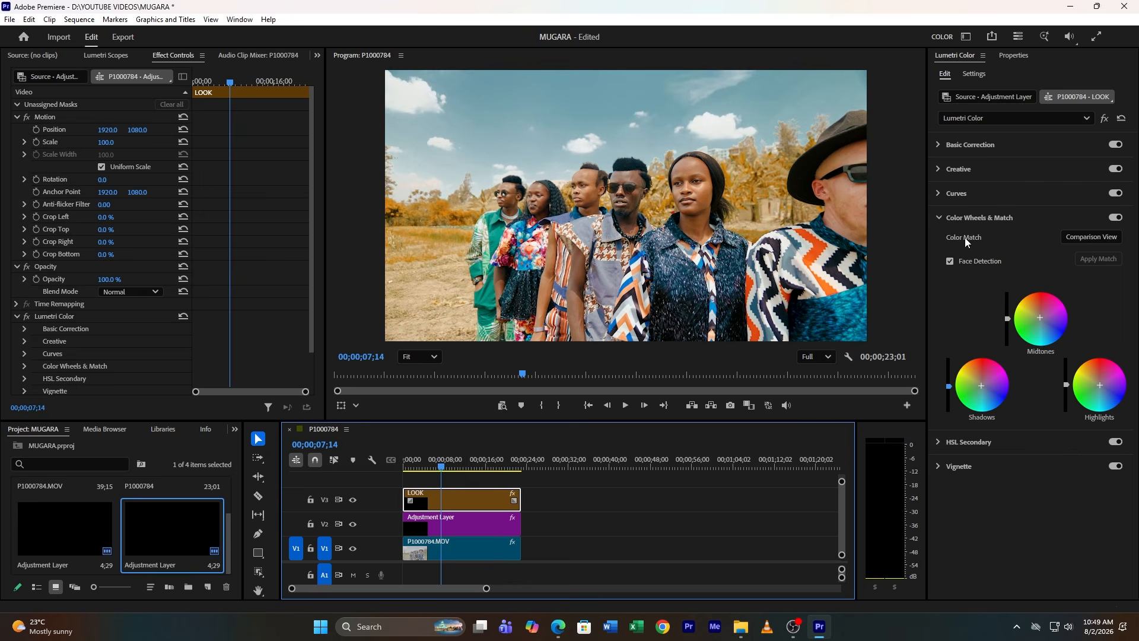
# Collapse Color Wheels & Match, open Vignette, and set the vignette Amount to -1.9
pyautogui.click(978, 216)
pyautogui.click(960, 264)
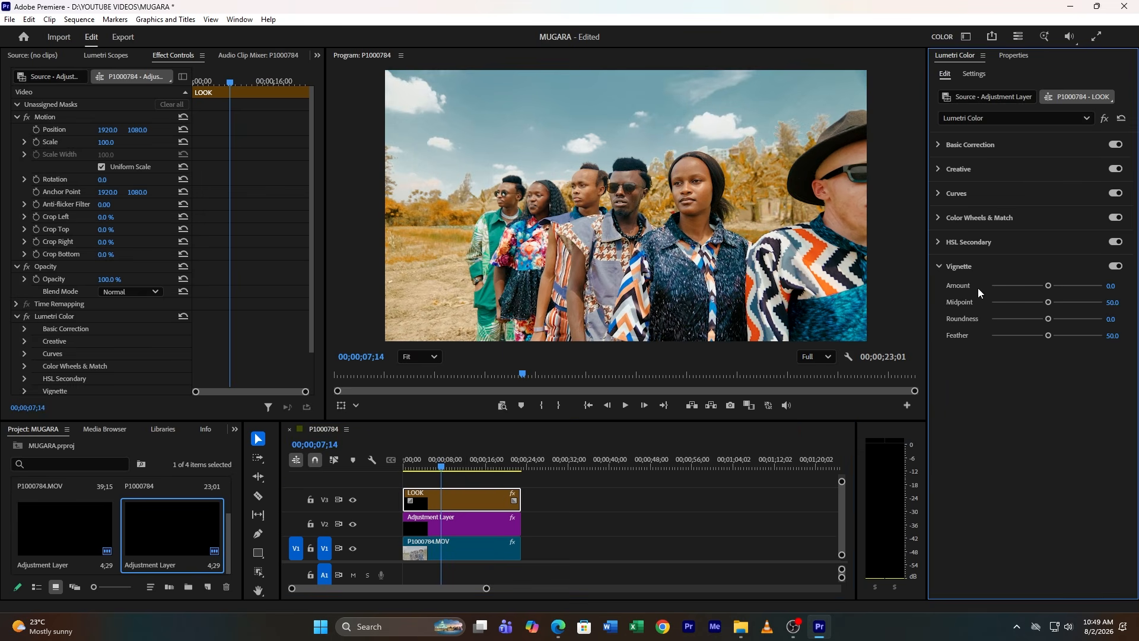
pyautogui.moveTo(1043, 285); pyautogui.dragTo(1012, 286)
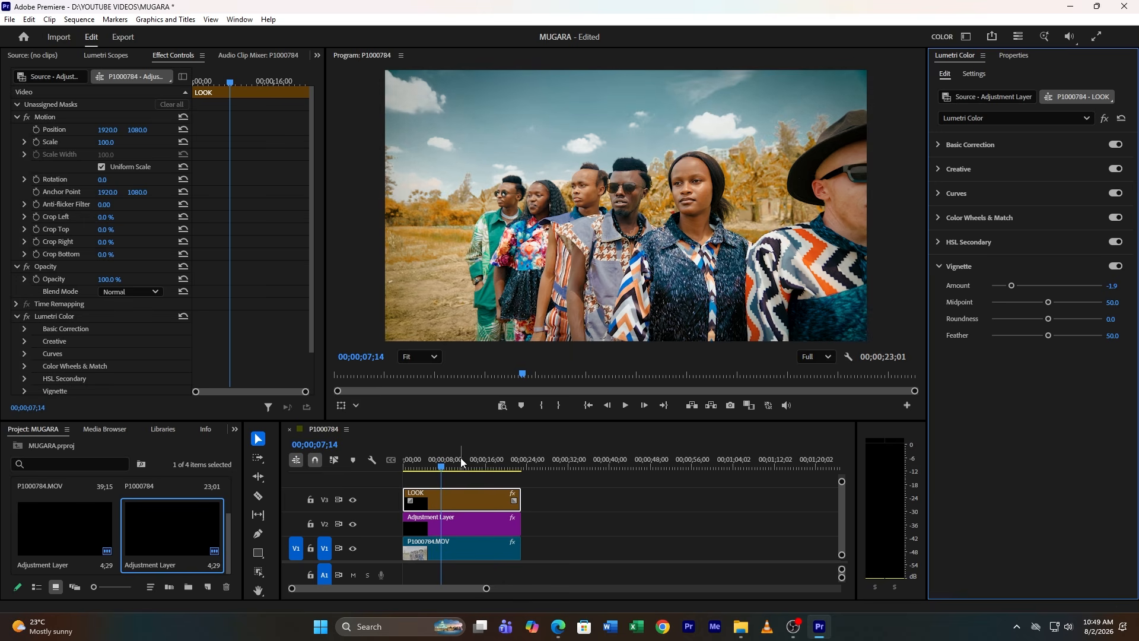
pyautogui.moveTo(462, 462); pyautogui.dragTo(487, 469)
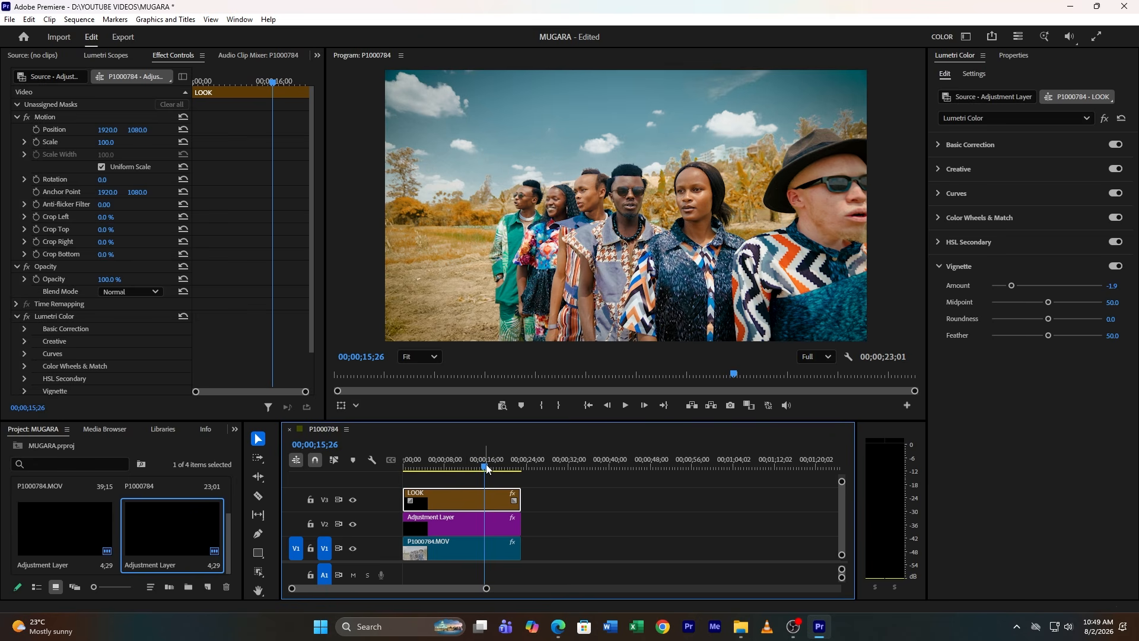